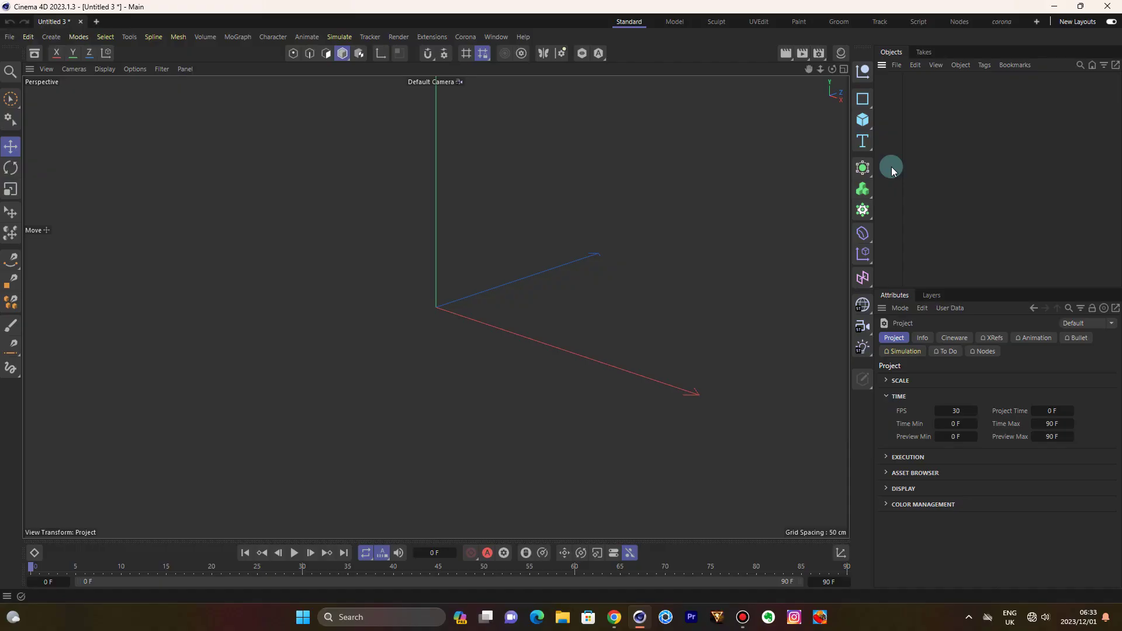
Step: Add a Plane and display it with Gouraud Shading (Lines)
left_click(865, 125)
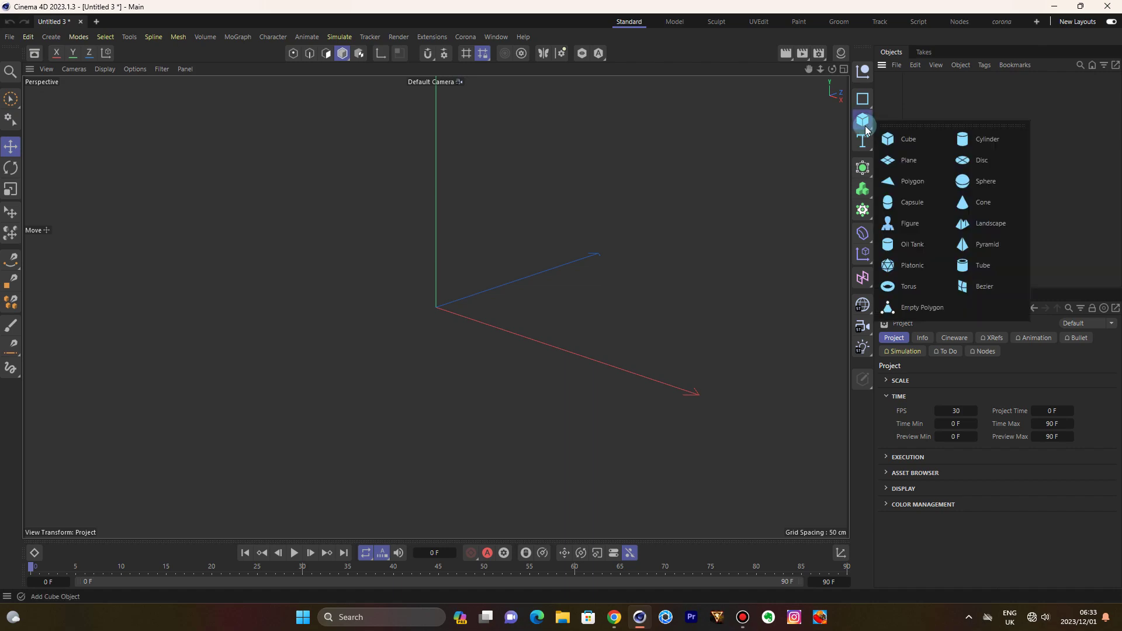
left_click(908, 159)
key("n")
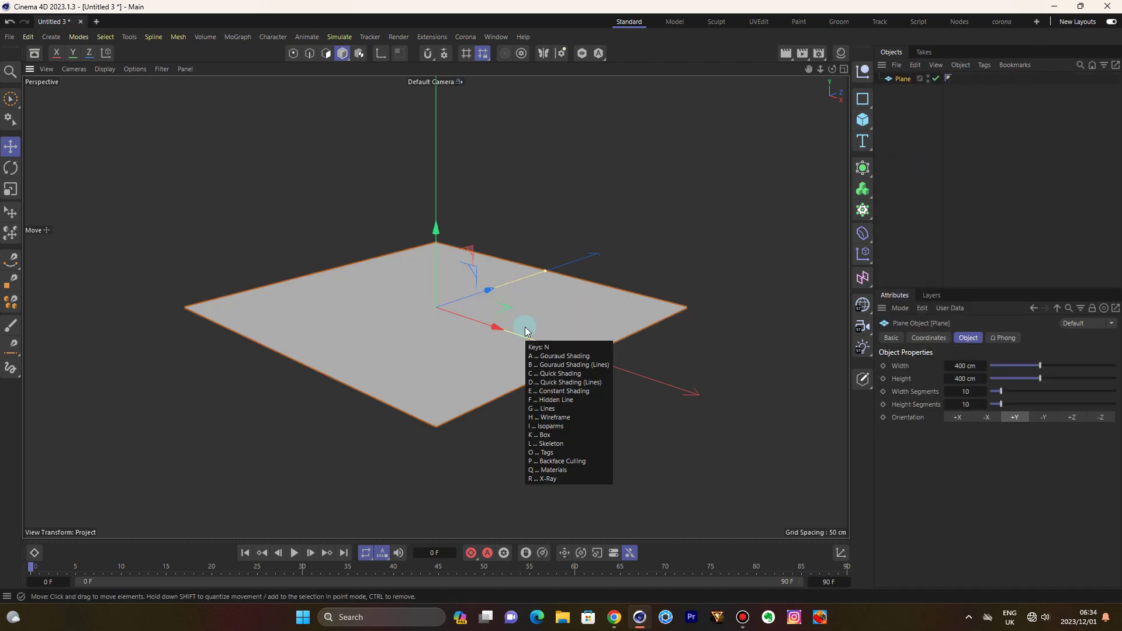
key("b")
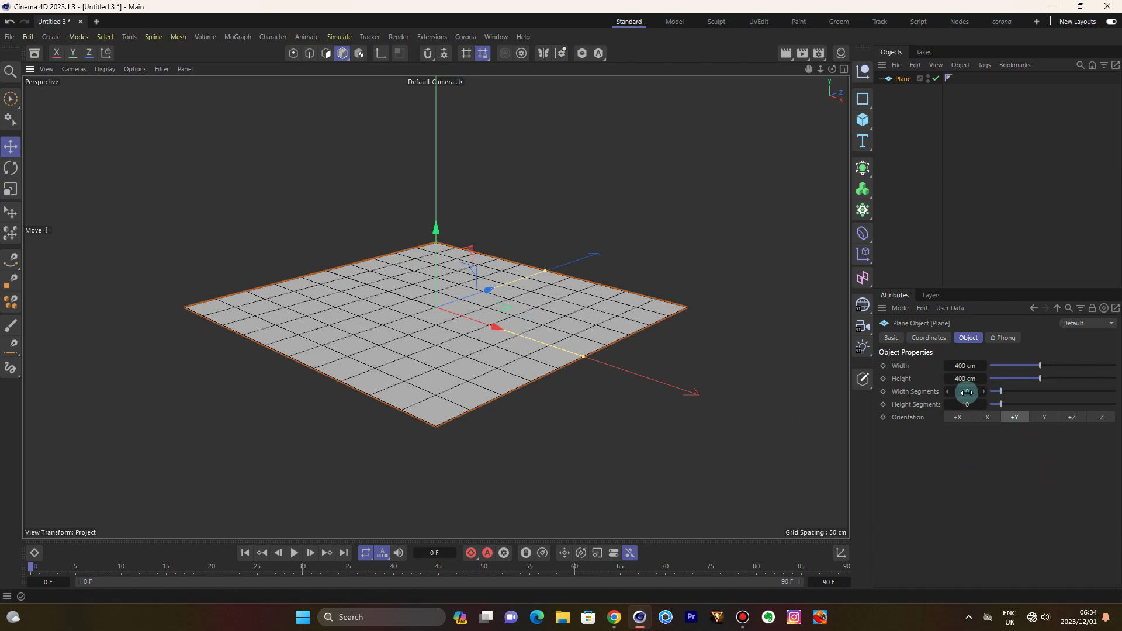
Step: Set the plane's Width and Height Segments to 100
left_click_drag(964, 391, 966, 391)
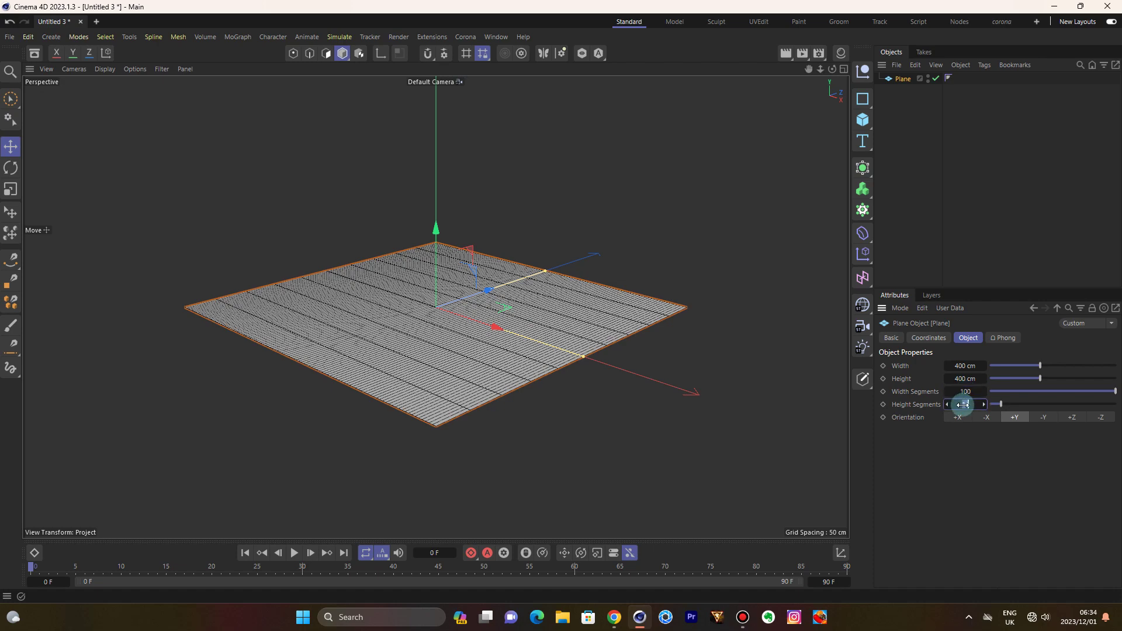
left_click_drag(964, 404, 966, 405)
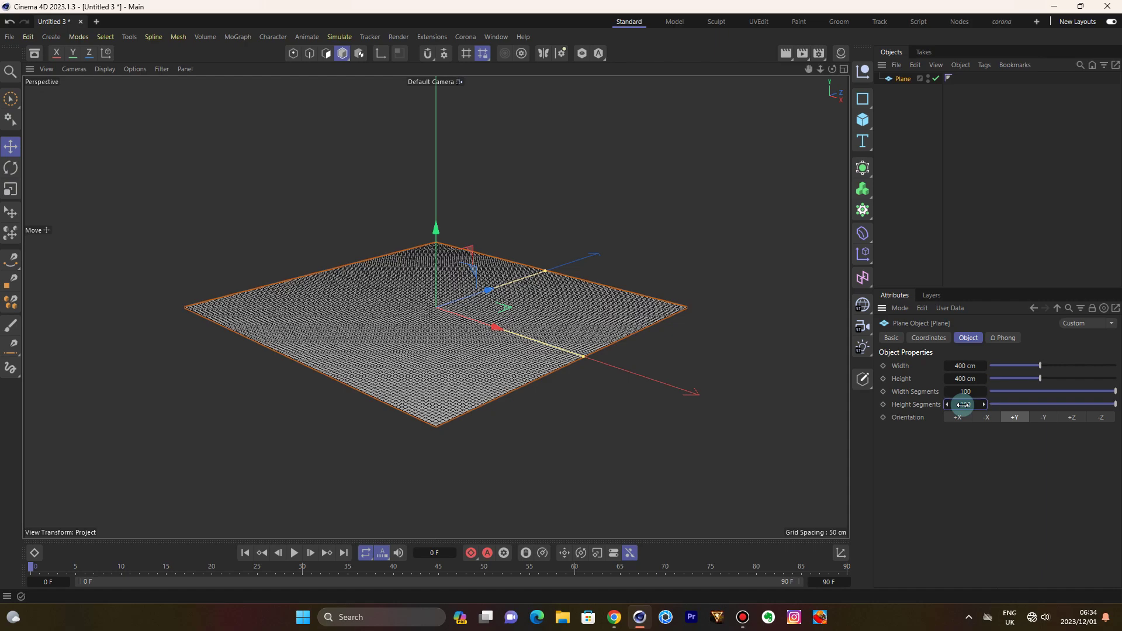
mouse_move(831, 70)
left_mouse_down()
mouse_move(800, 85)
mouse_move(809, 69)
left_mouse_up()
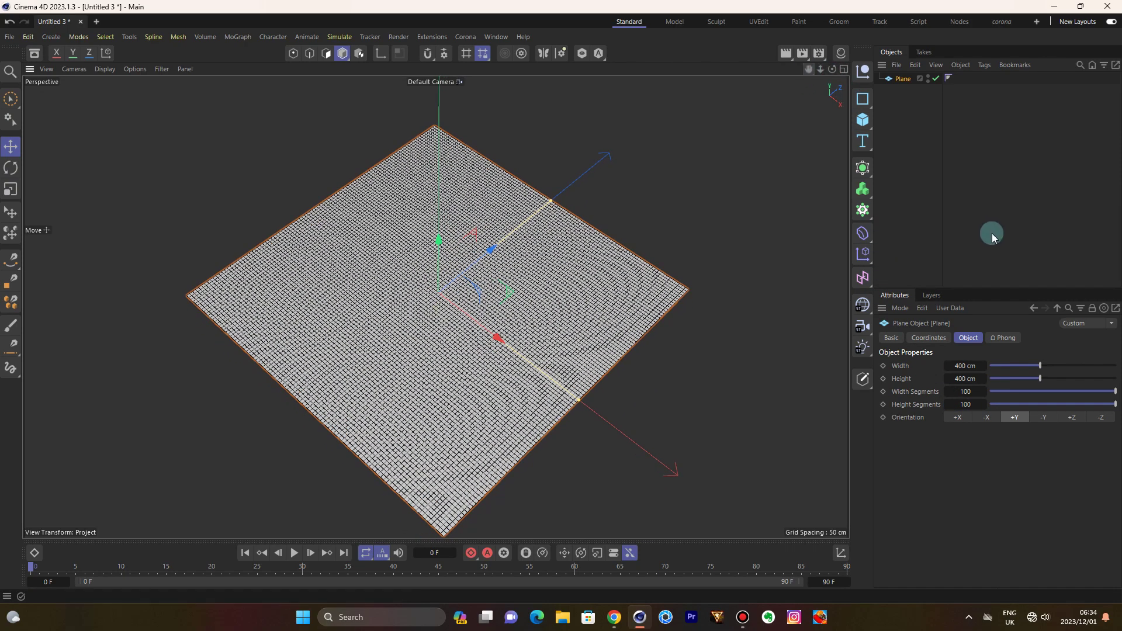
left_click(862, 233)
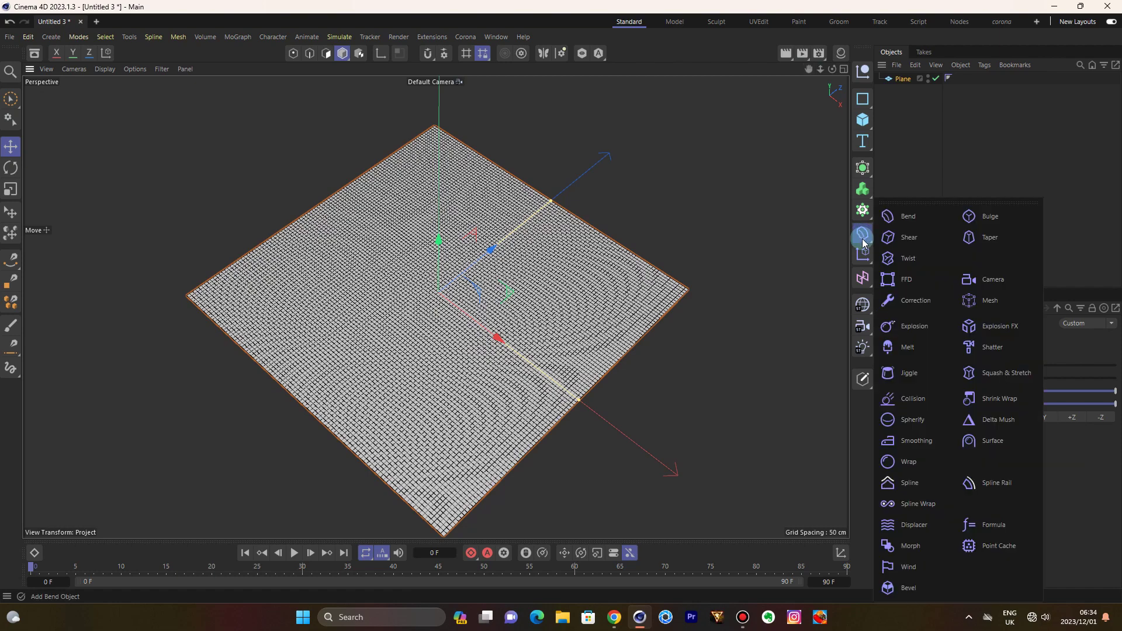
Step: Add a Displacer deformer under the plane and open its Shading shader list
left_click(944, 526)
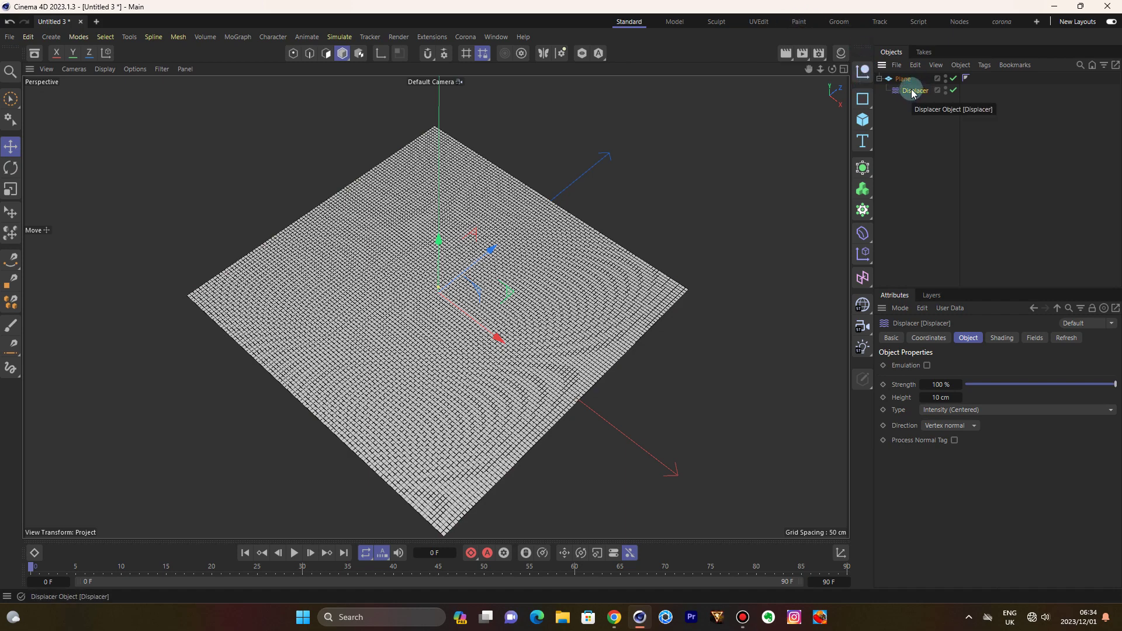
left_click(1002, 341)
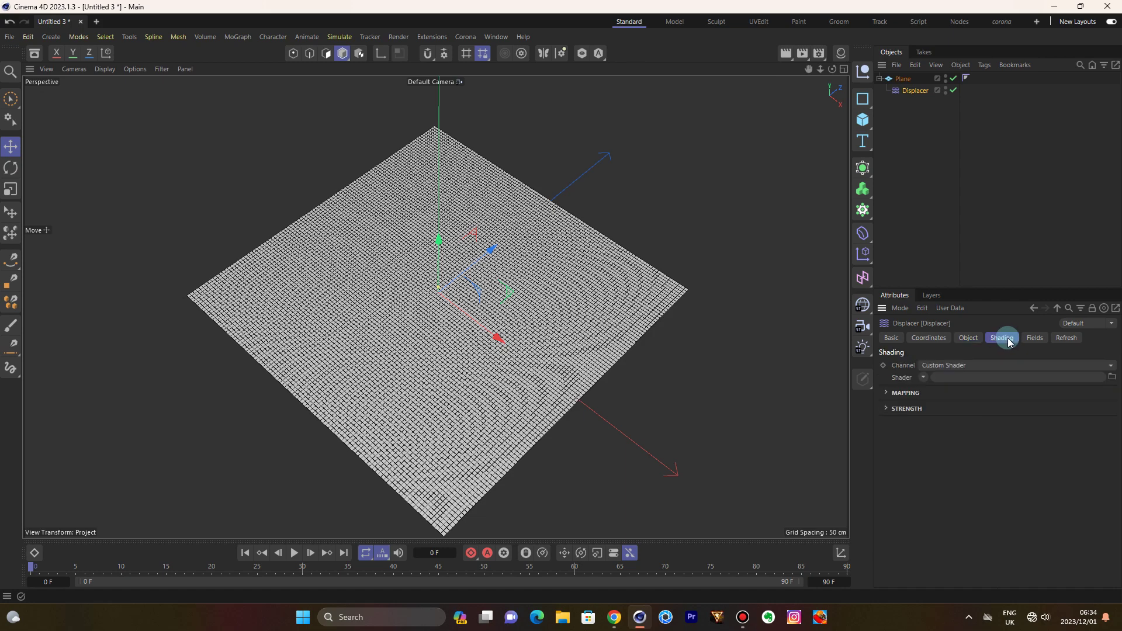
left_click(924, 377)
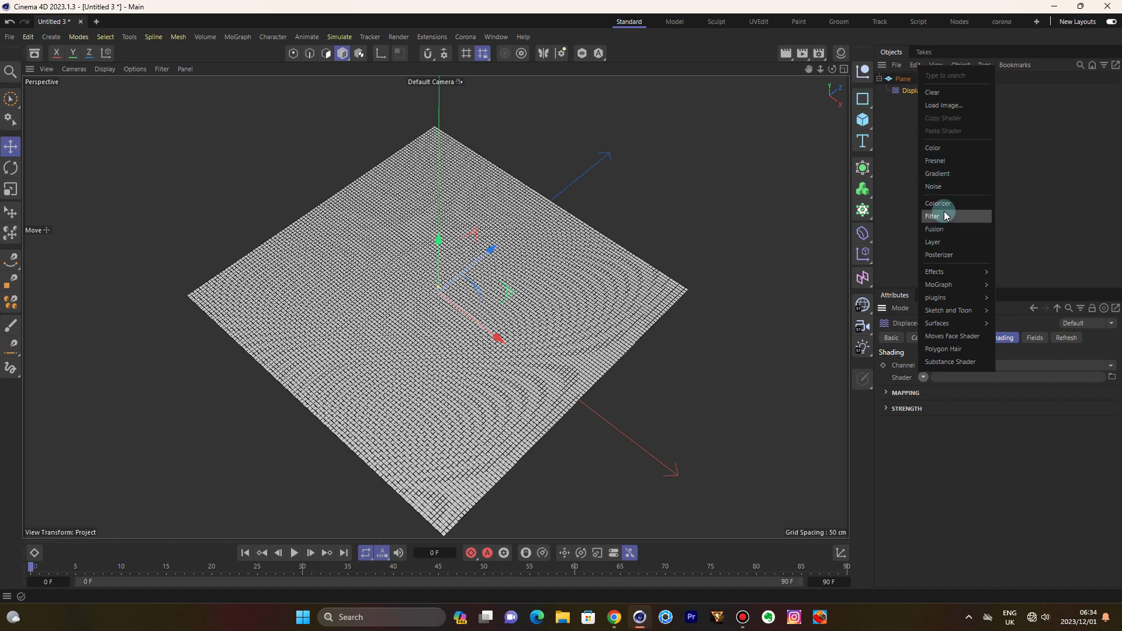
Step: Assign a Noise shader to the Displacer and set its Animation Speed to 0.5
left_click(934, 186)
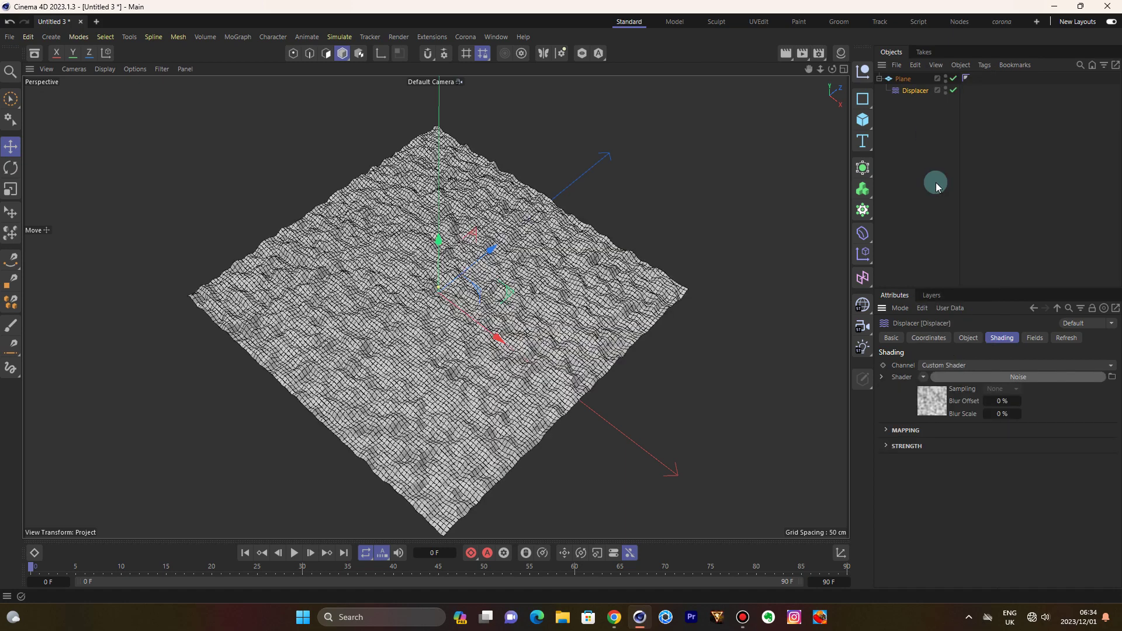
left_click(997, 378)
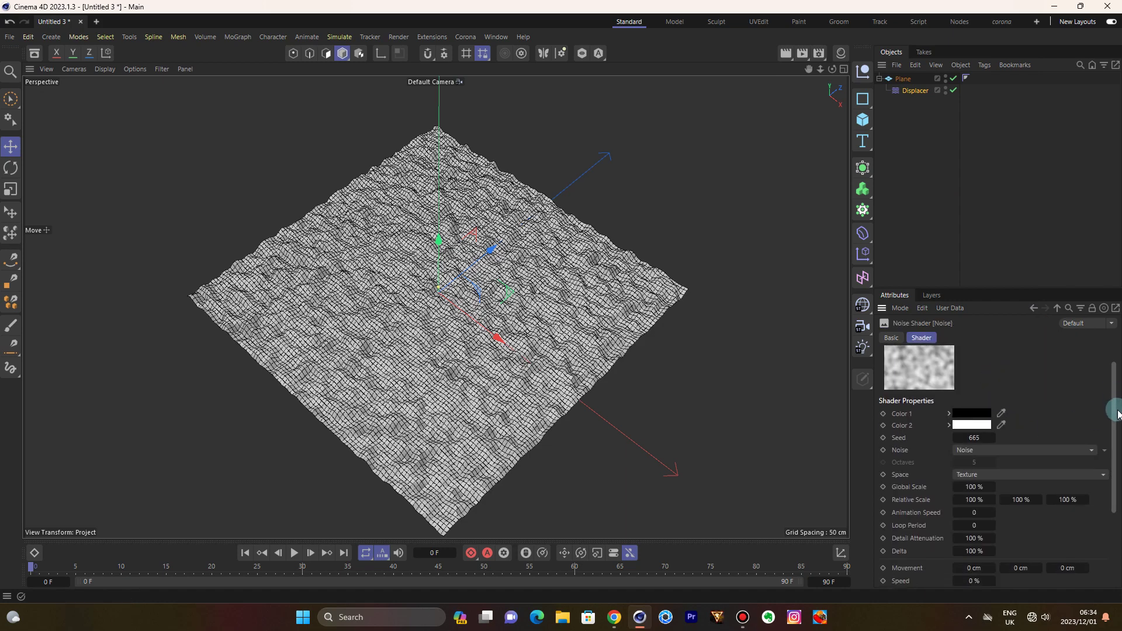
left_click_drag(1115, 392, 1112, 499)
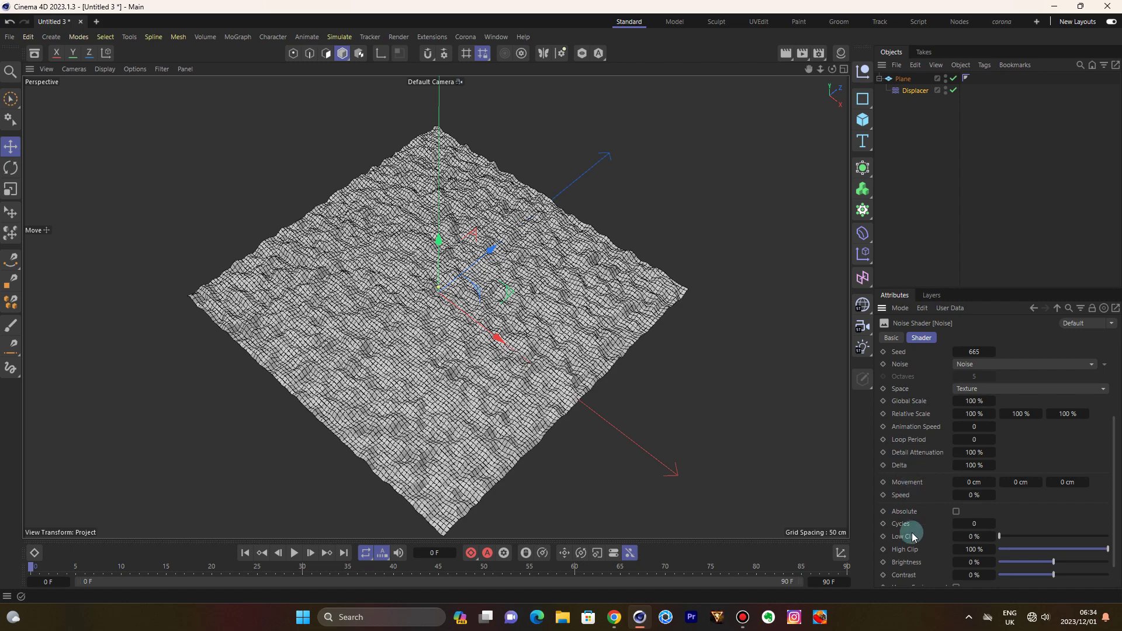
double_click(968, 426)
type(".5")
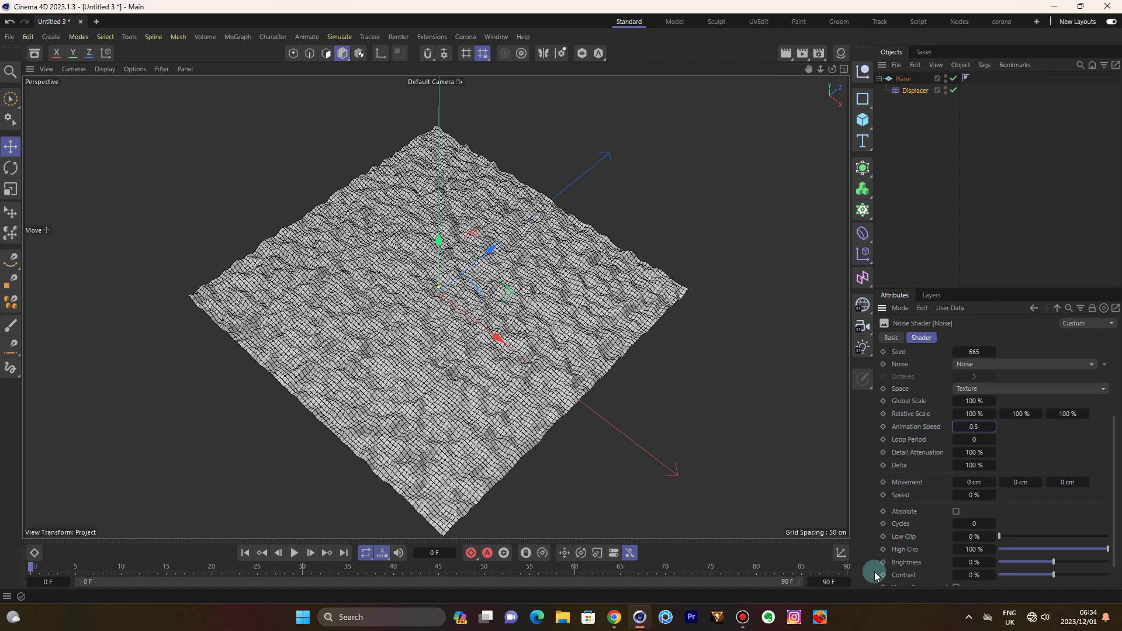
Step: Extend the timeline to 1000 frames and play the animation
left_click(828, 582)
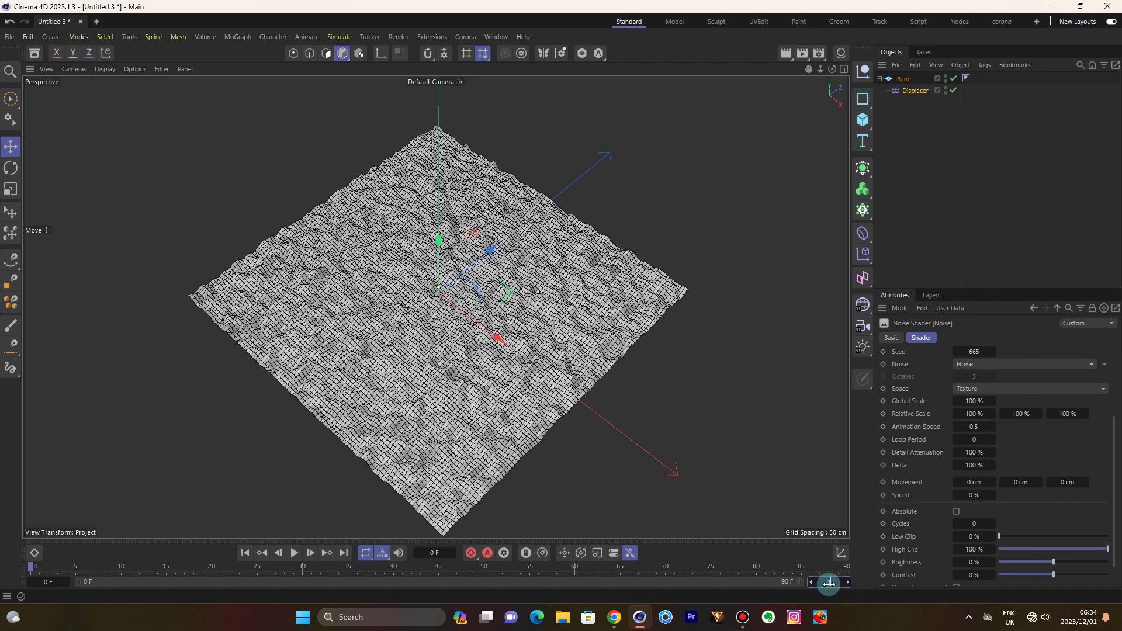
type("1000")
key("Return")
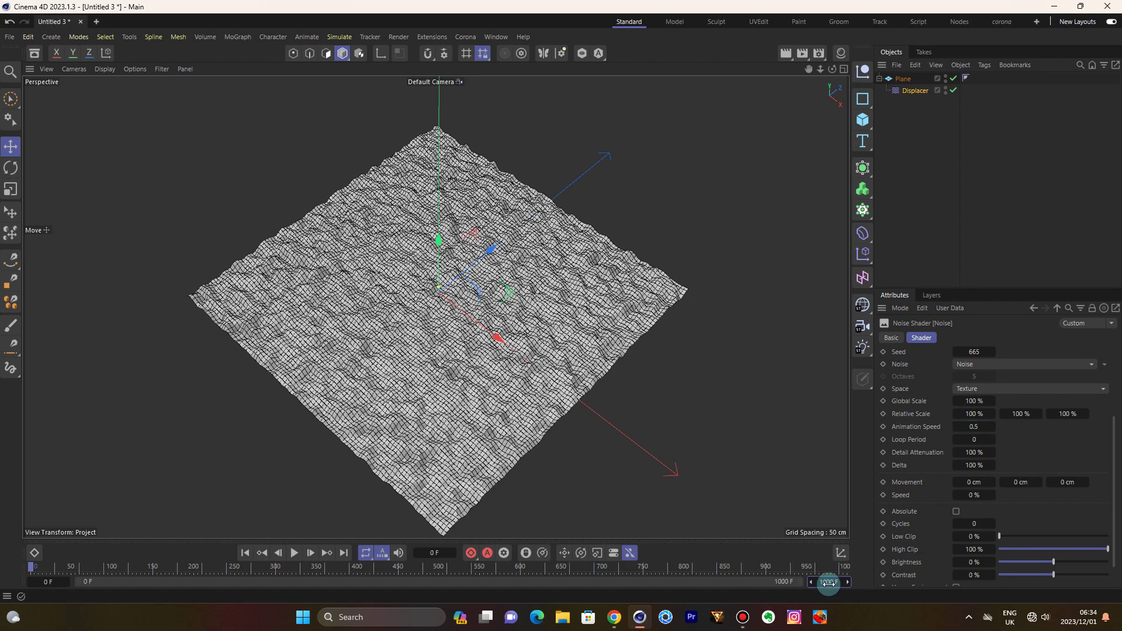
left_click(299, 553)
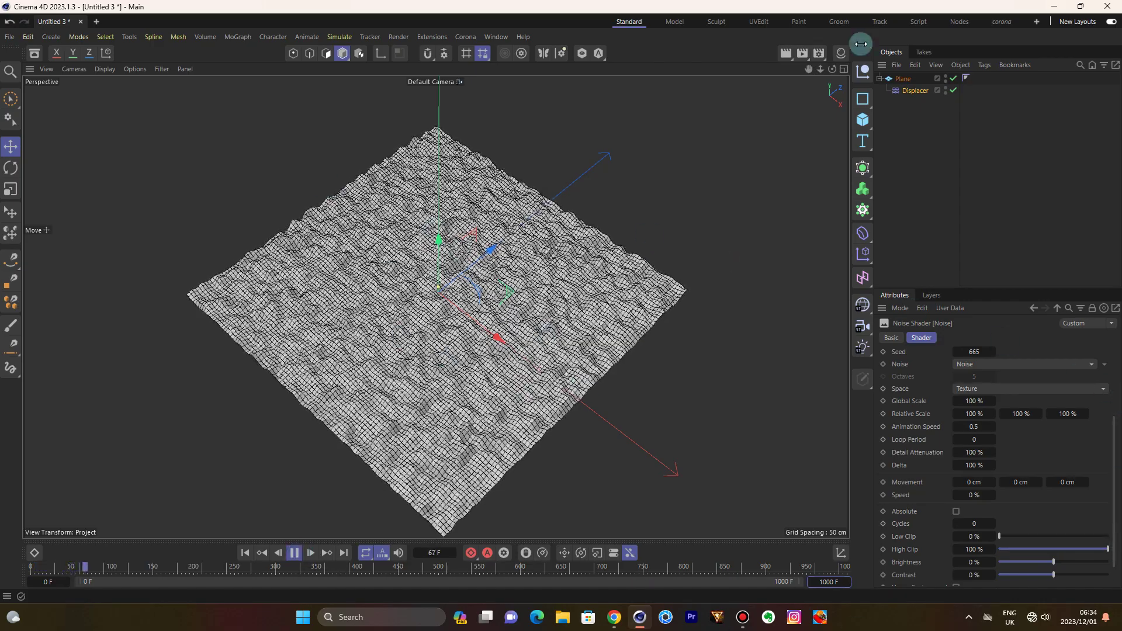
left_click(916, 92)
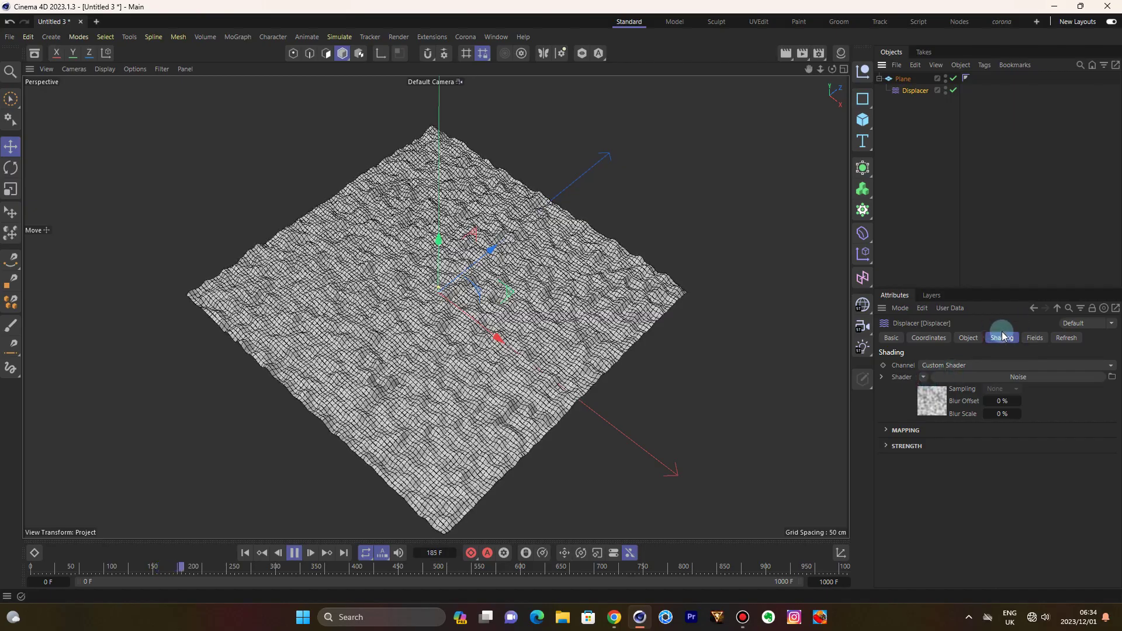
Step: Raise the Displacer's height to about 60 cm
left_click(969, 339)
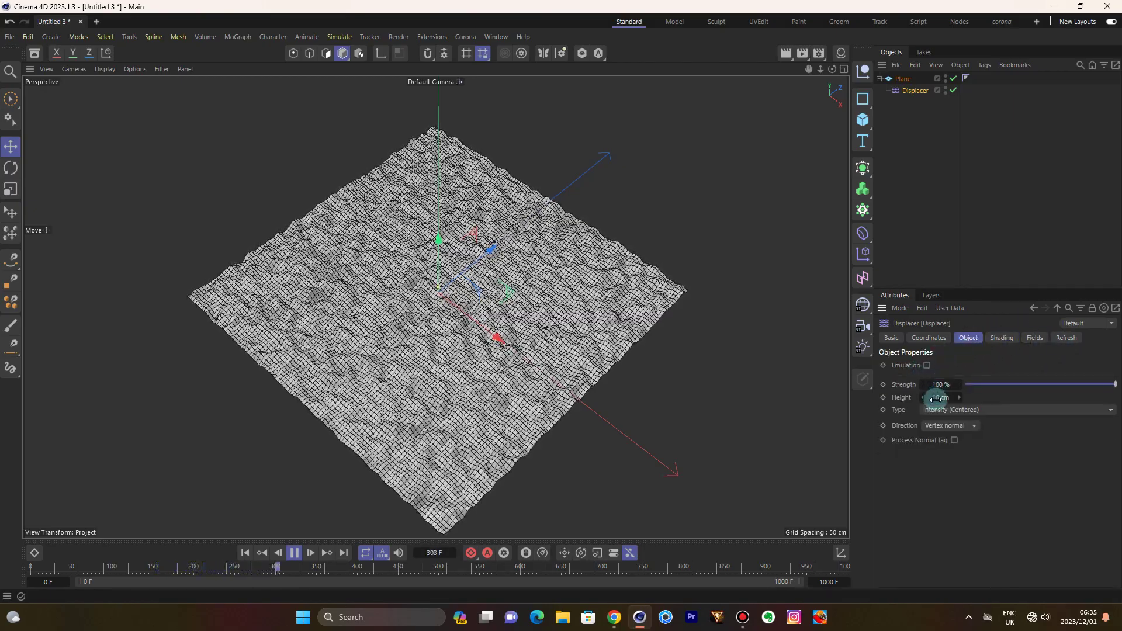
mouse_move(958, 397)
left_mouse_down()
mouse_move(958, 368)
mouse_move(957, 390)
left_mouse_up()
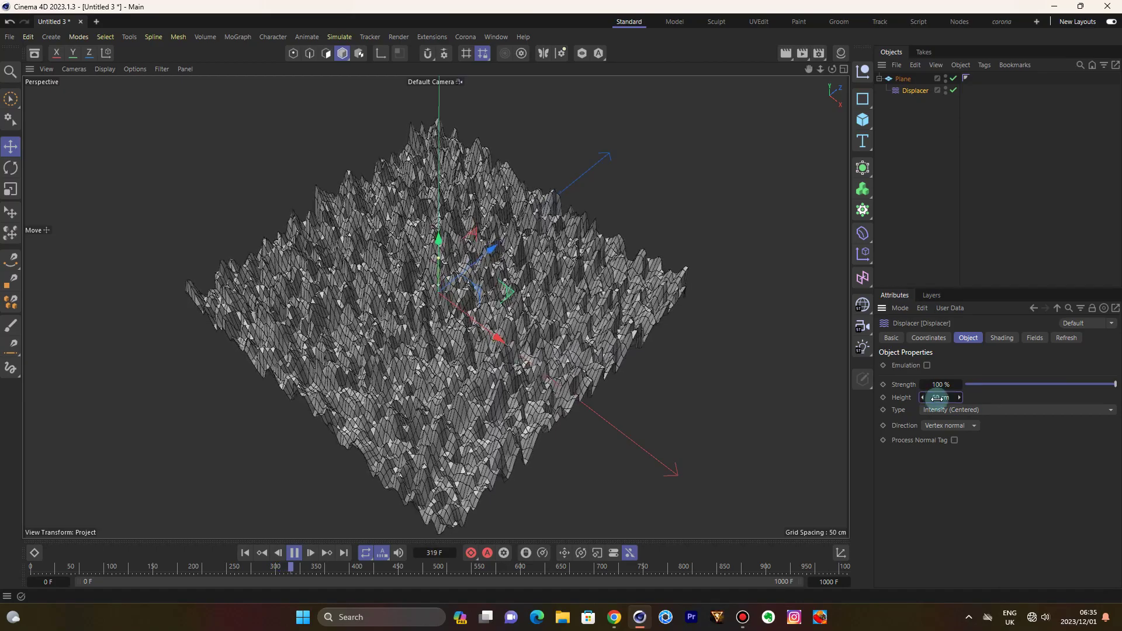
mouse_move(831, 69)
left_mouse_down()
mouse_move(830, 84)
mouse_move(831, 72)
left_mouse_up()
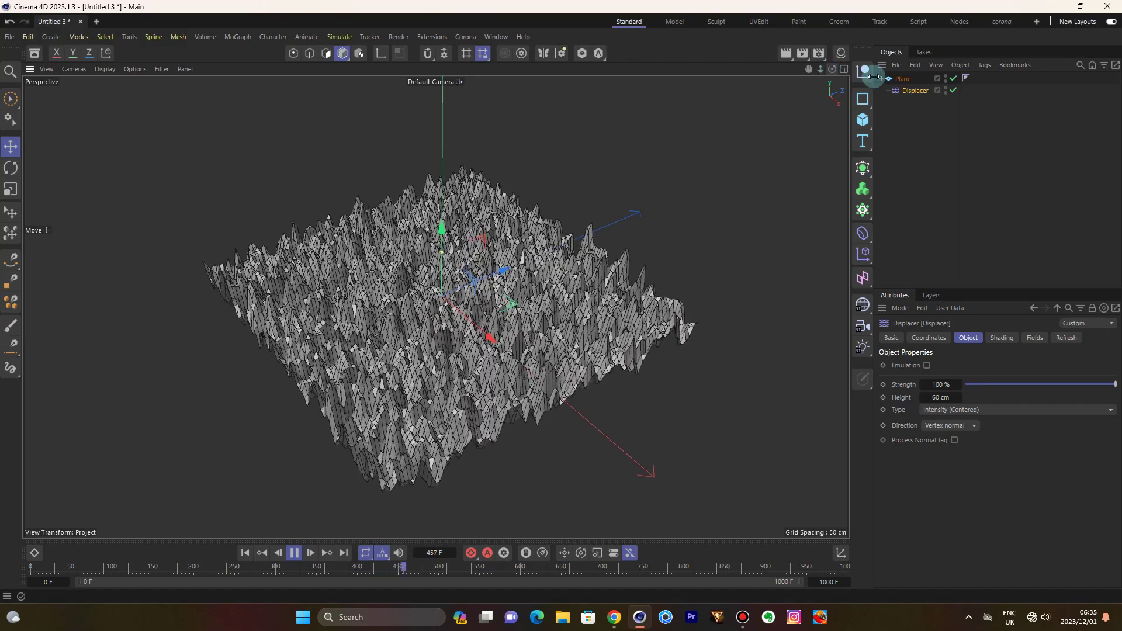
Step: Place the plane under a Subdivision Surface and view the terrain with Gouraud Shading
left_click(902, 78)
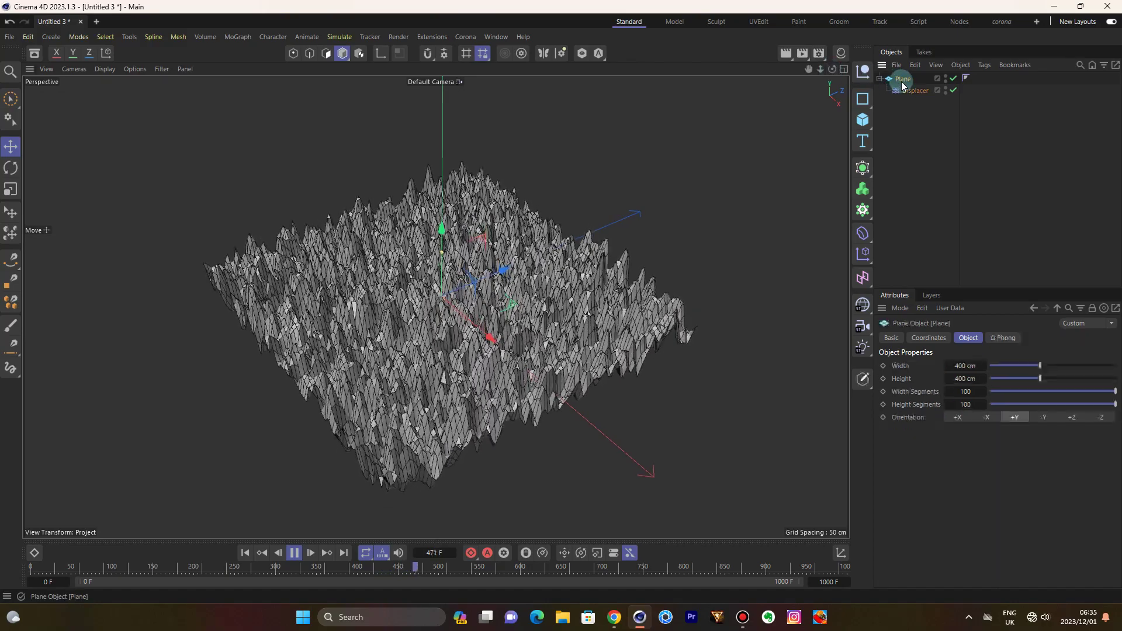
left_click(862, 166, "alt")
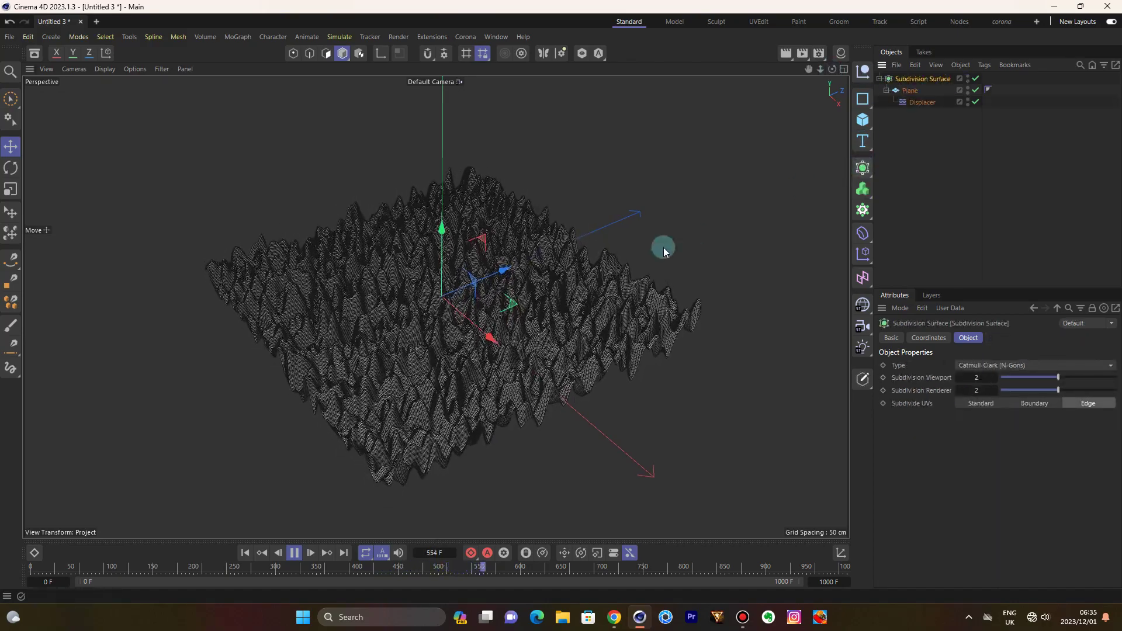
right_click(664, 248)
left_click(682, 256)
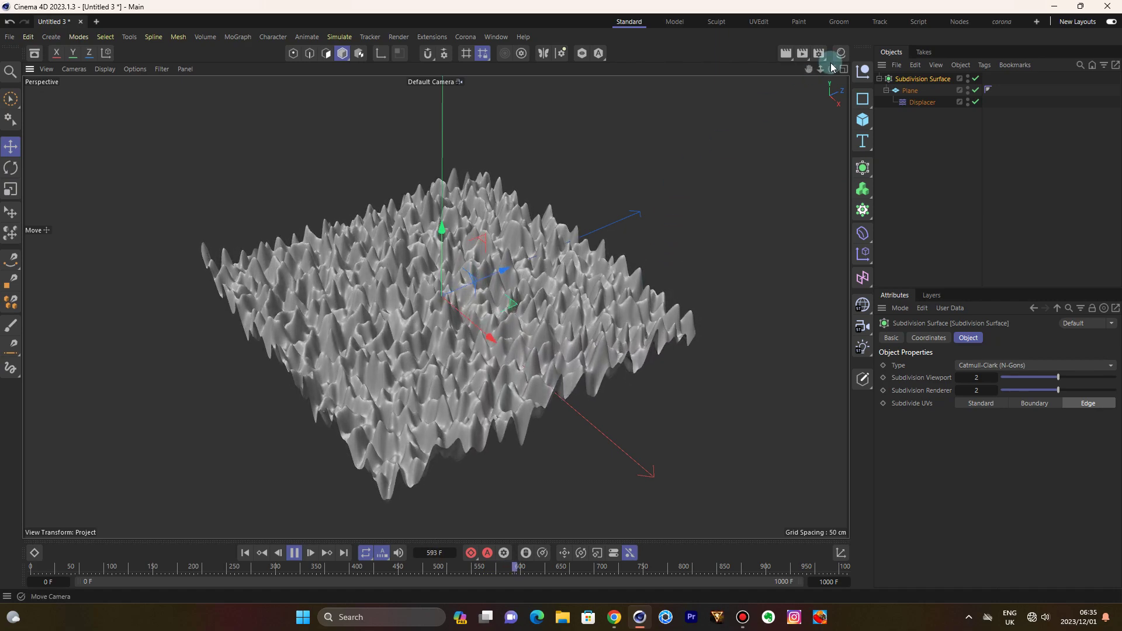
left_click_drag(832, 69, 833, 74)
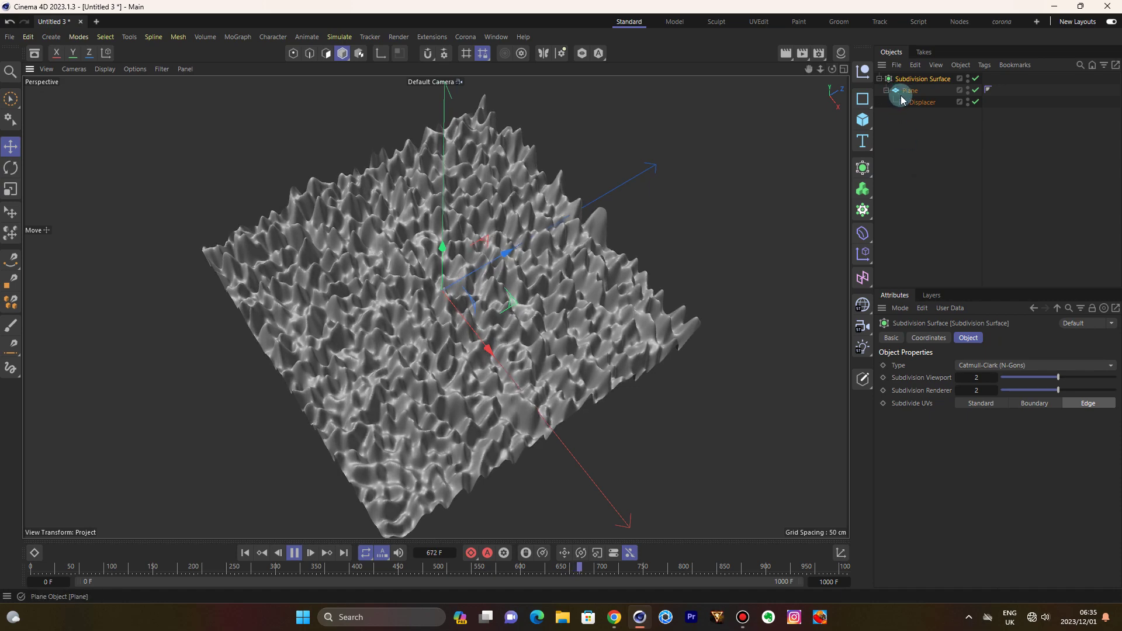
Step: Add a Formula Field to the Displacer and change the formula's 360 to 180
left_click(920, 102)
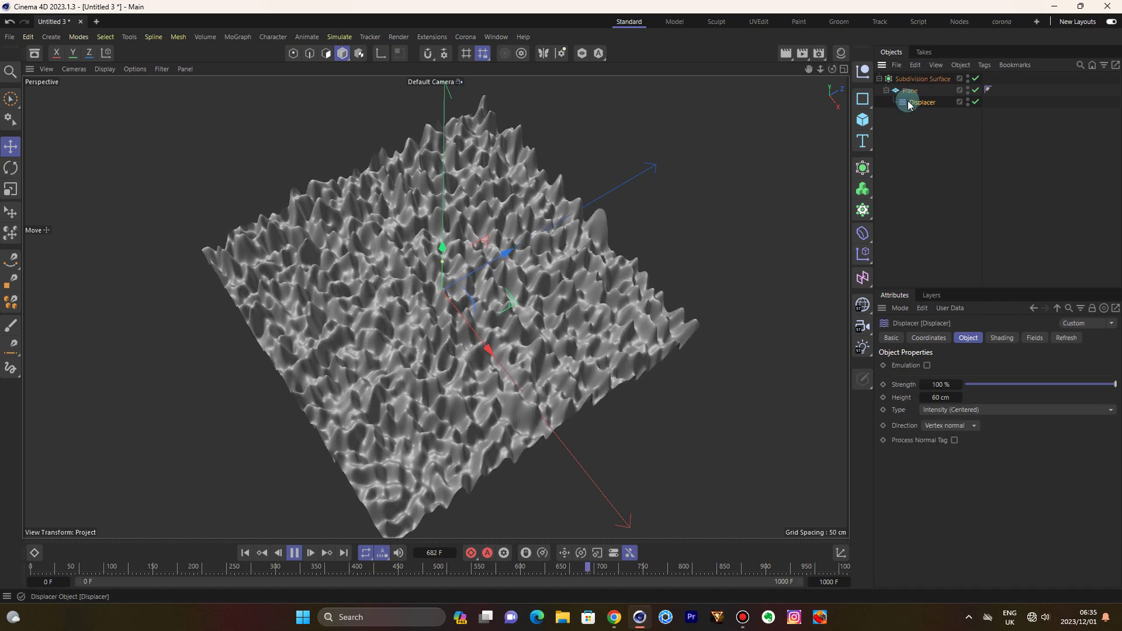
left_click(1035, 337)
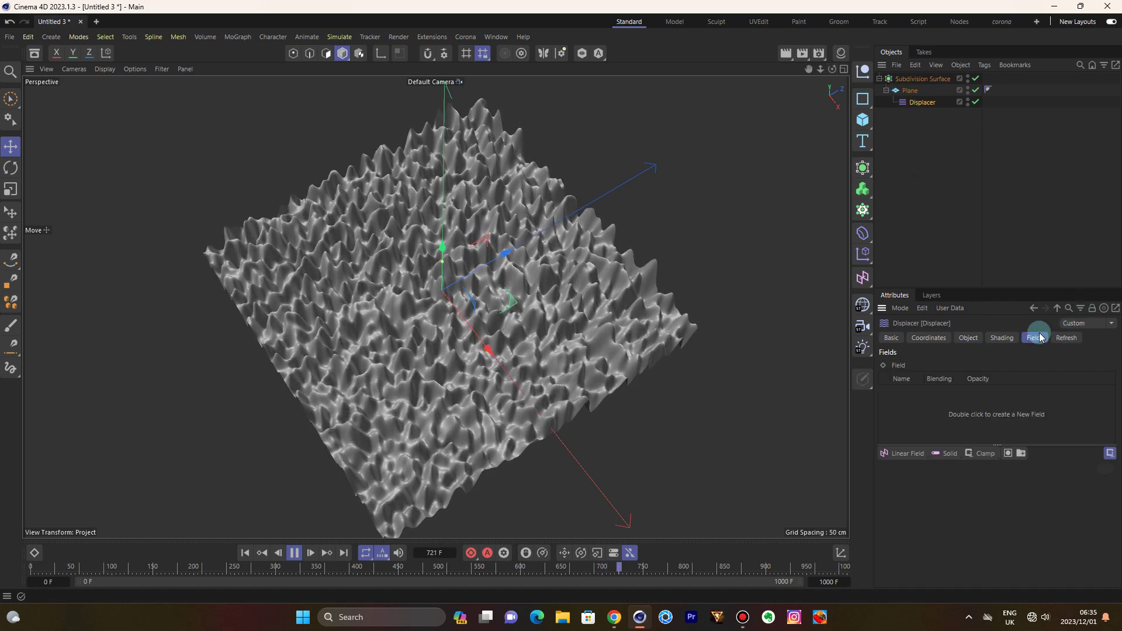
left_click(903, 453)
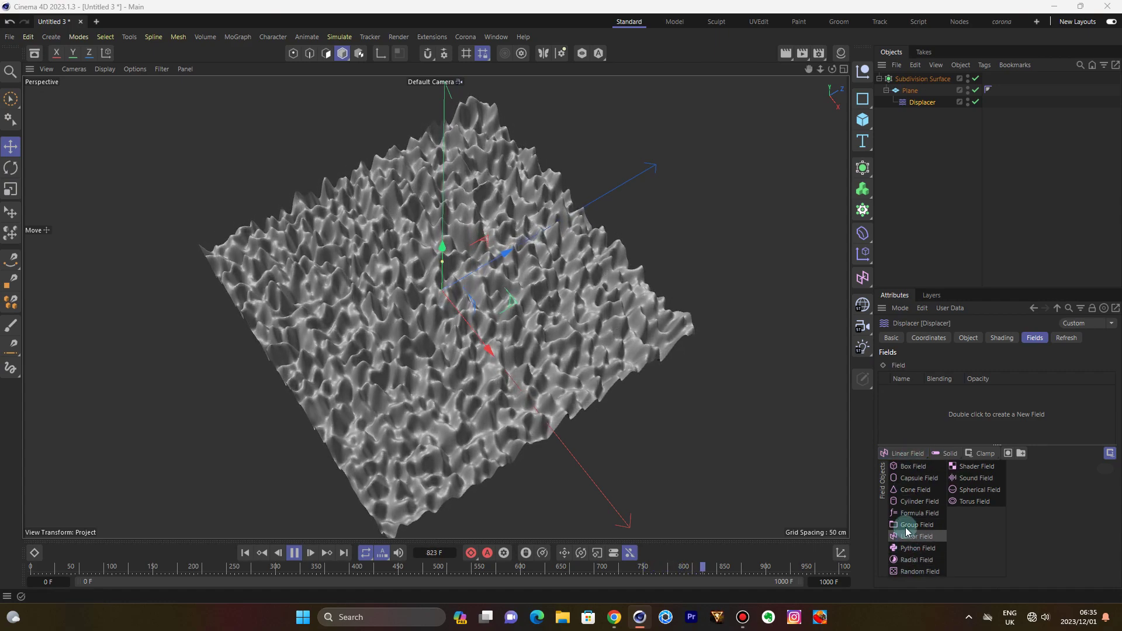
left_click(916, 513)
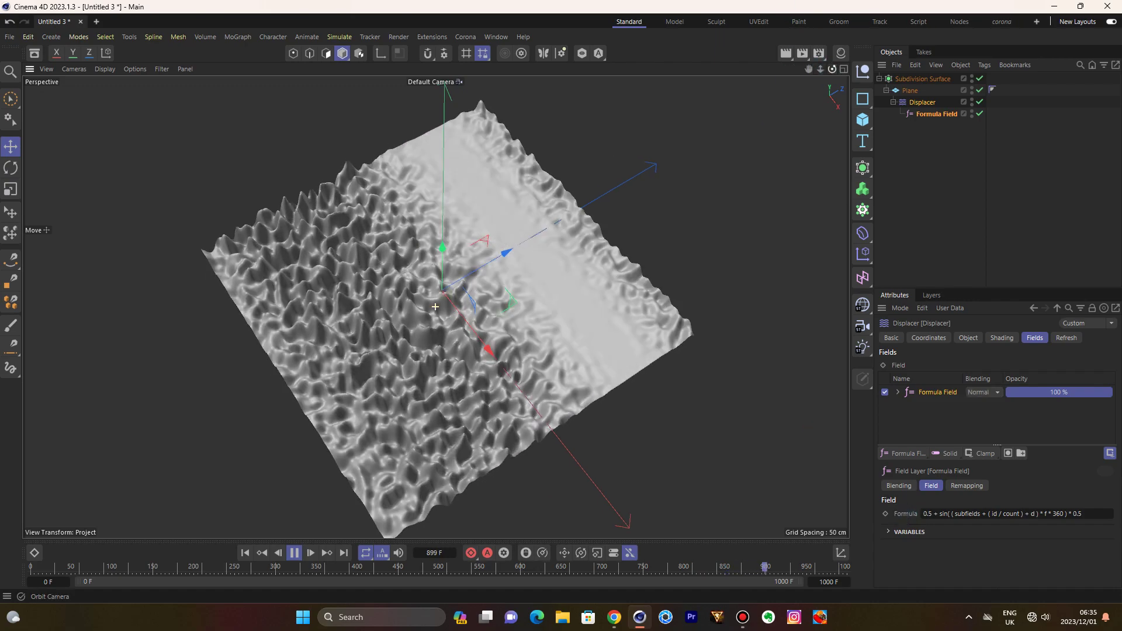
left_click_drag(831, 75, 808, 70)
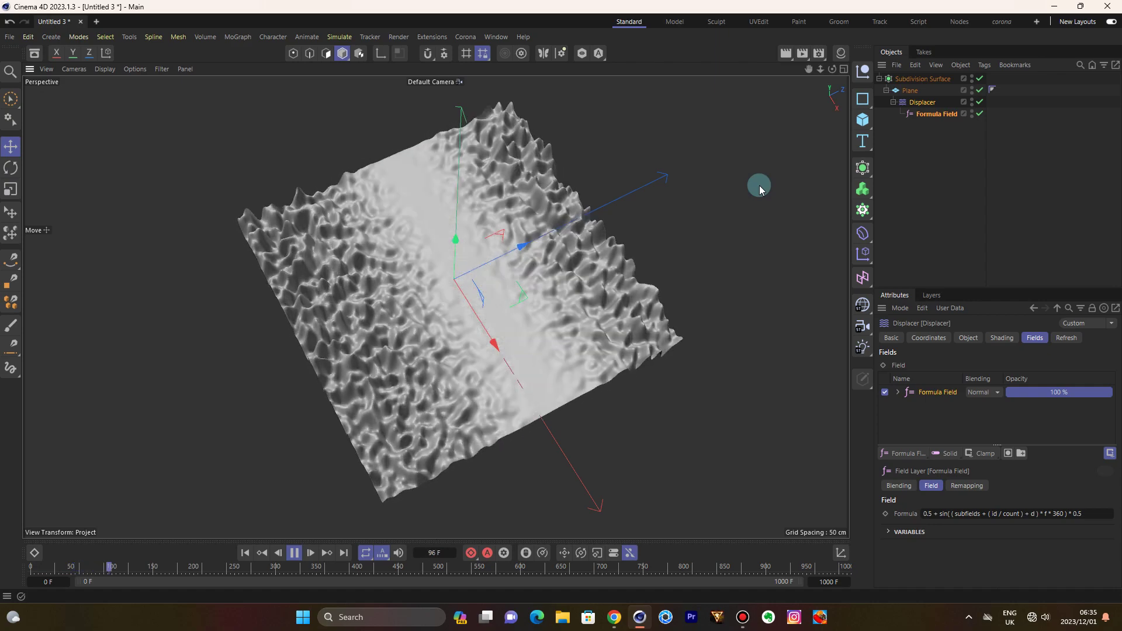
left_click(1064, 512)
type("18")
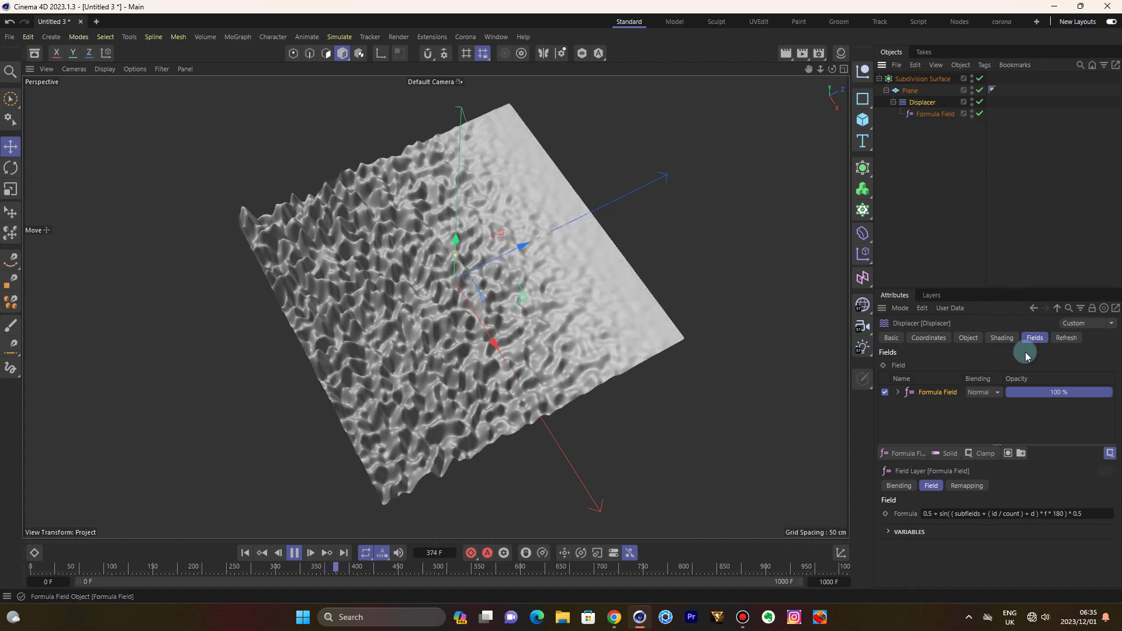
Step: Add a Shader Field above the Formula Field with Overlay blending
left_click(907, 453)
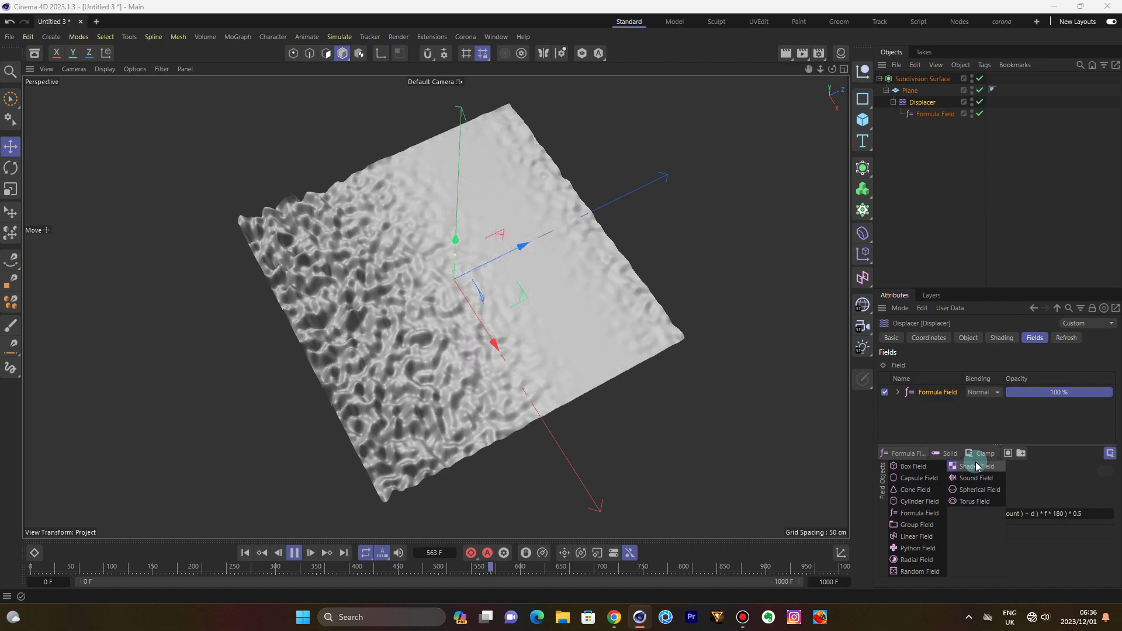
left_click(976, 465)
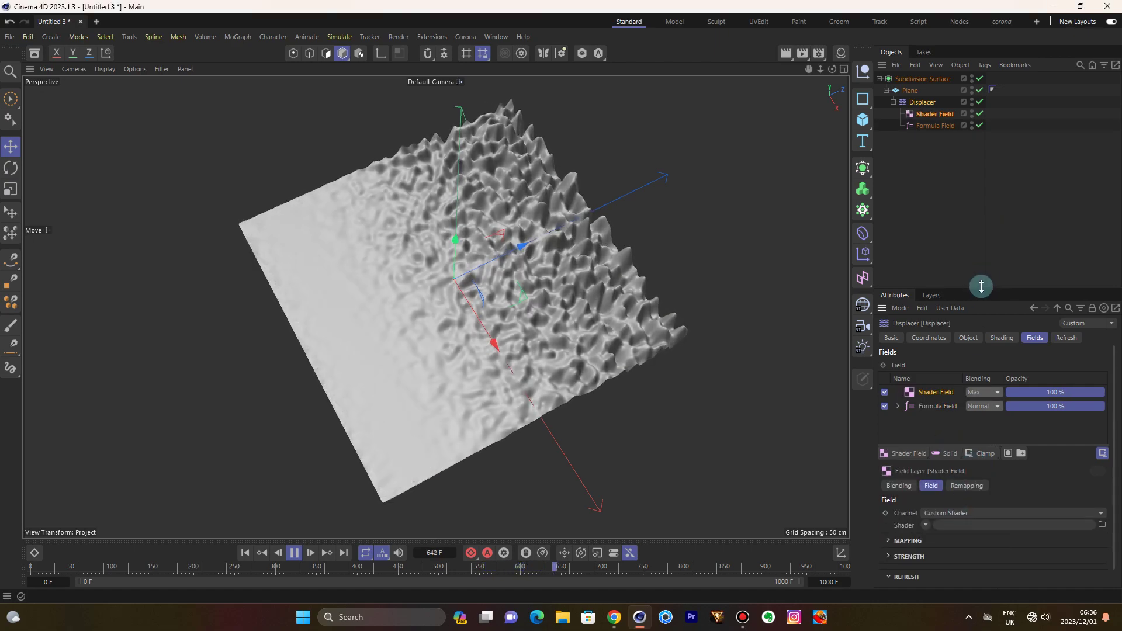
left_click_drag(980, 289, 980, 237)
left_click(984, 340)
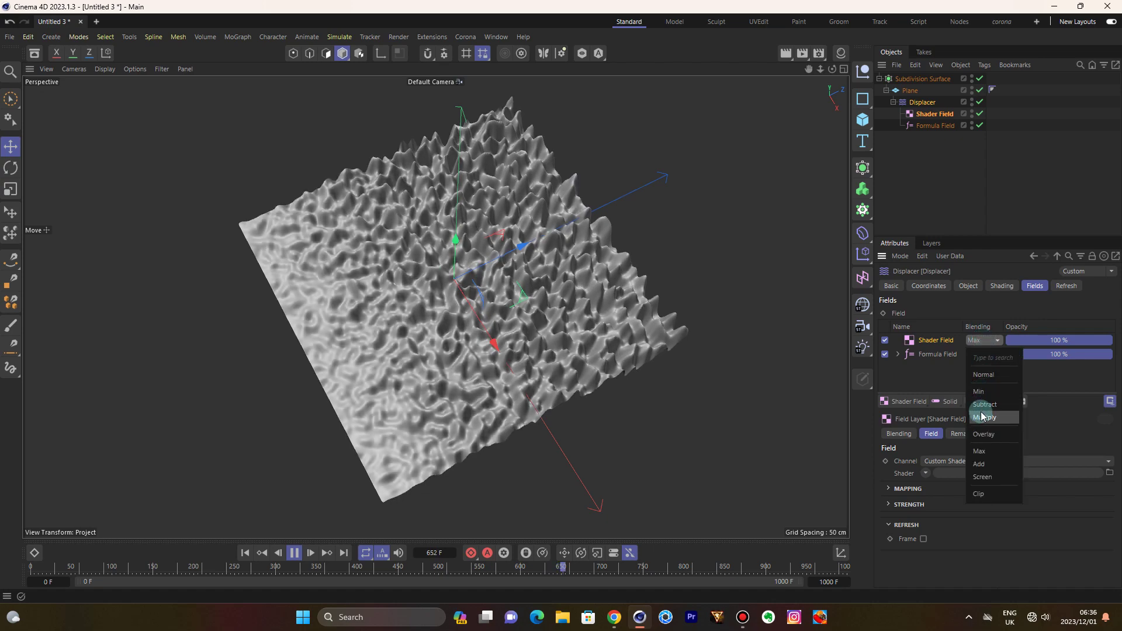
left_click(983, 432)
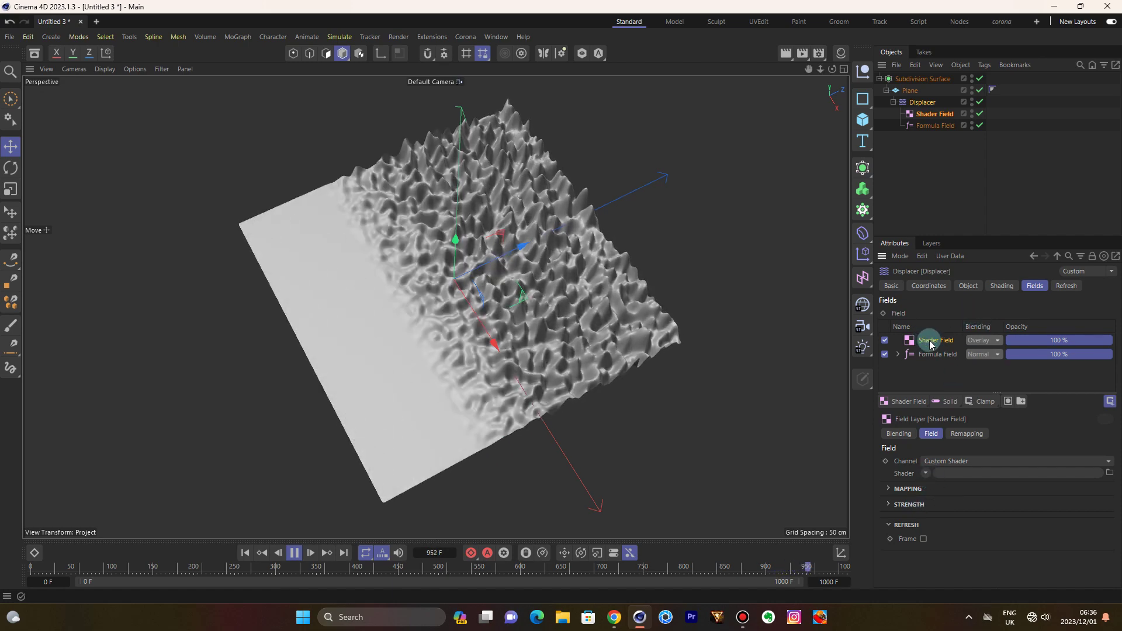
Step: Load a Noise shader into the Shader Field and bring up its settings
left_click(925, 473)
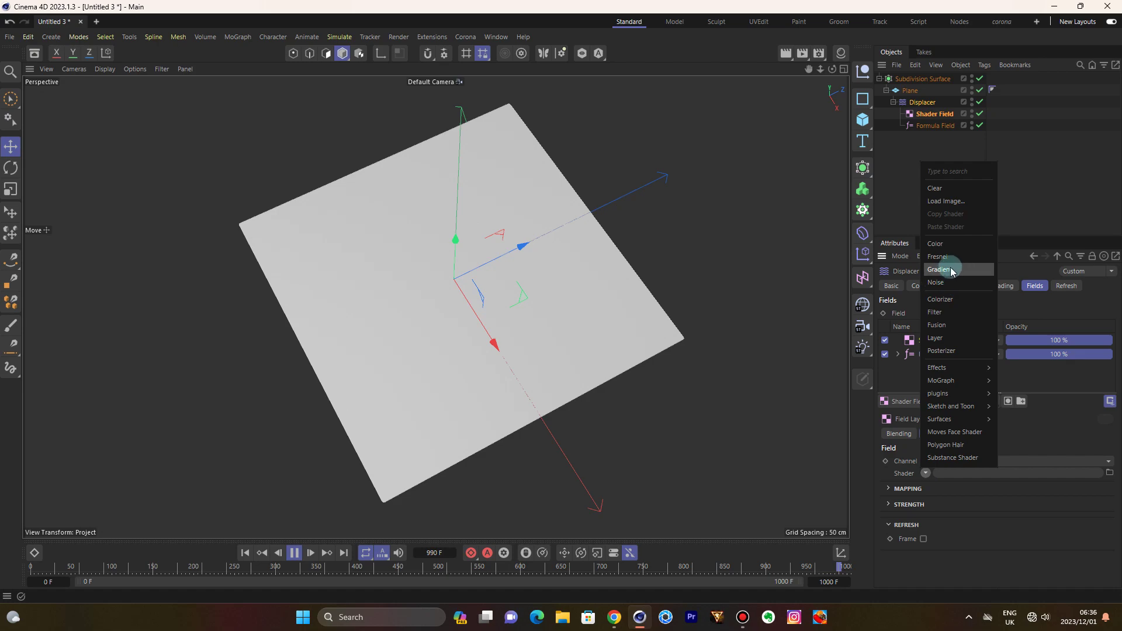
left_click(940, 283)
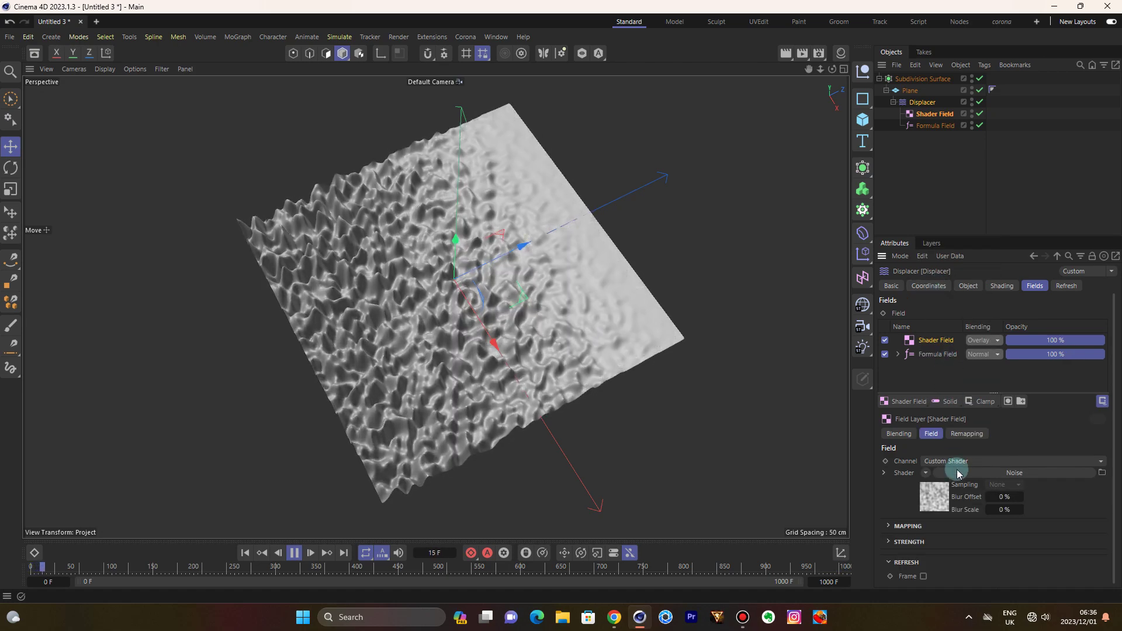
left_click(958, 473)
Step: Try the Pezo and Naki noise types on the Shader Field's noise
left_click(976, 425)
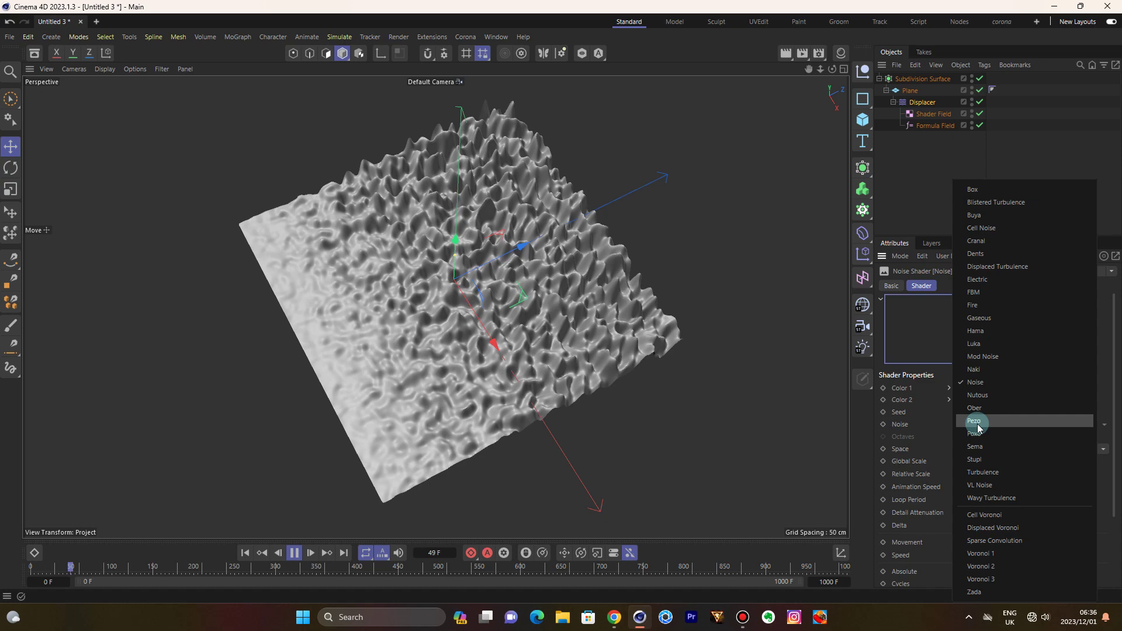
left_click(979, 424)
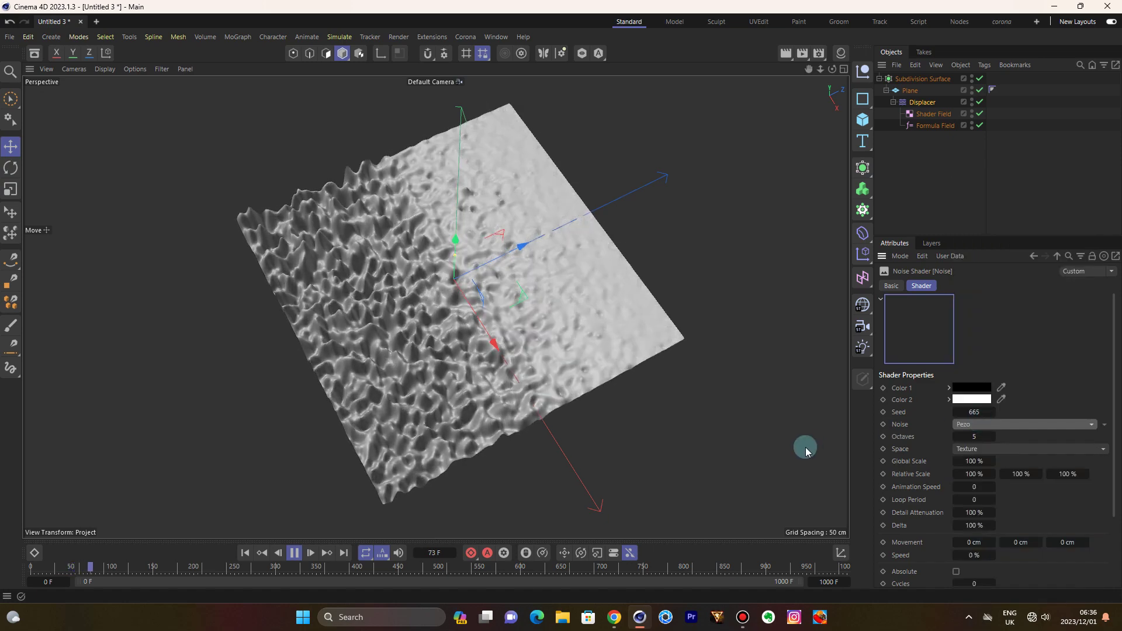
left_click(991, 426)
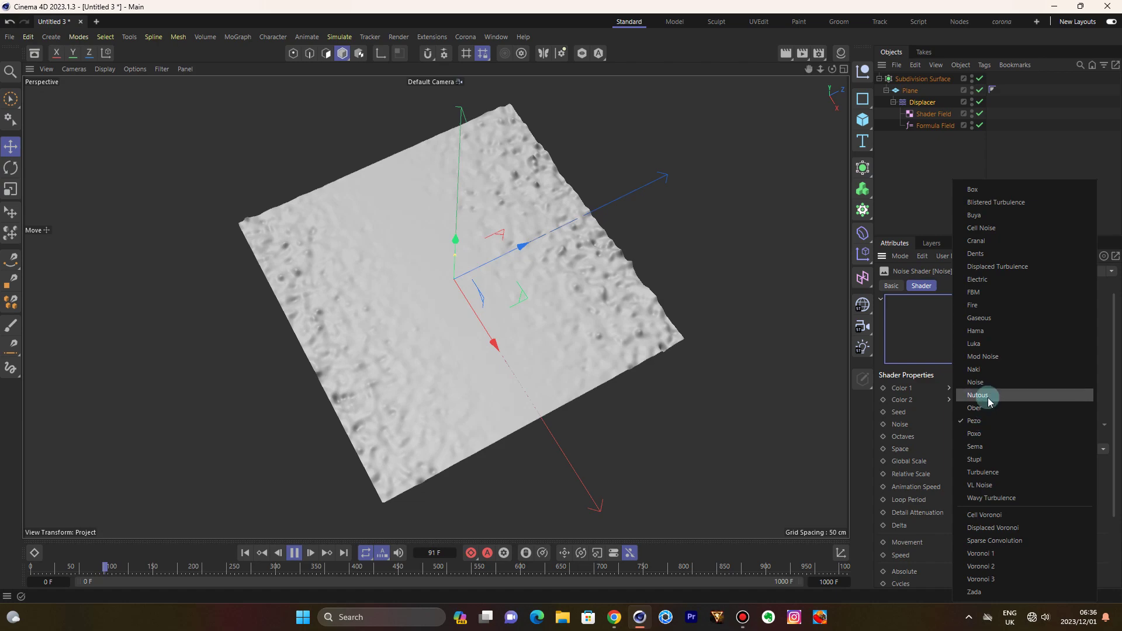
left_click(988, 369)
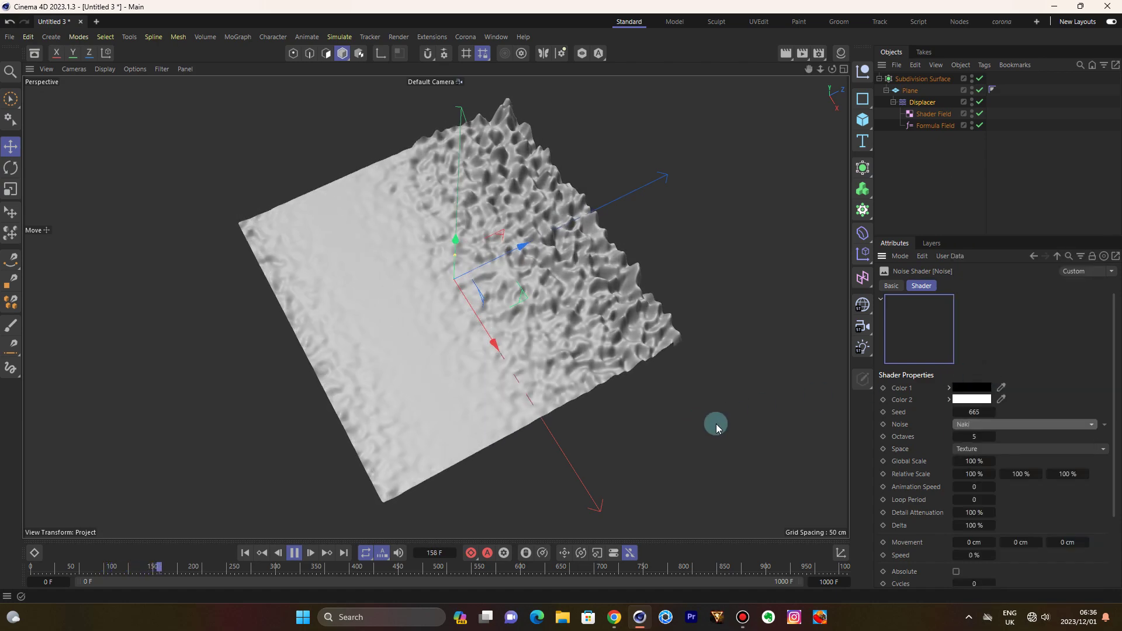
Step: Set the noise Global Scale to 200% and choose the Hama type
left_click(975, 460)
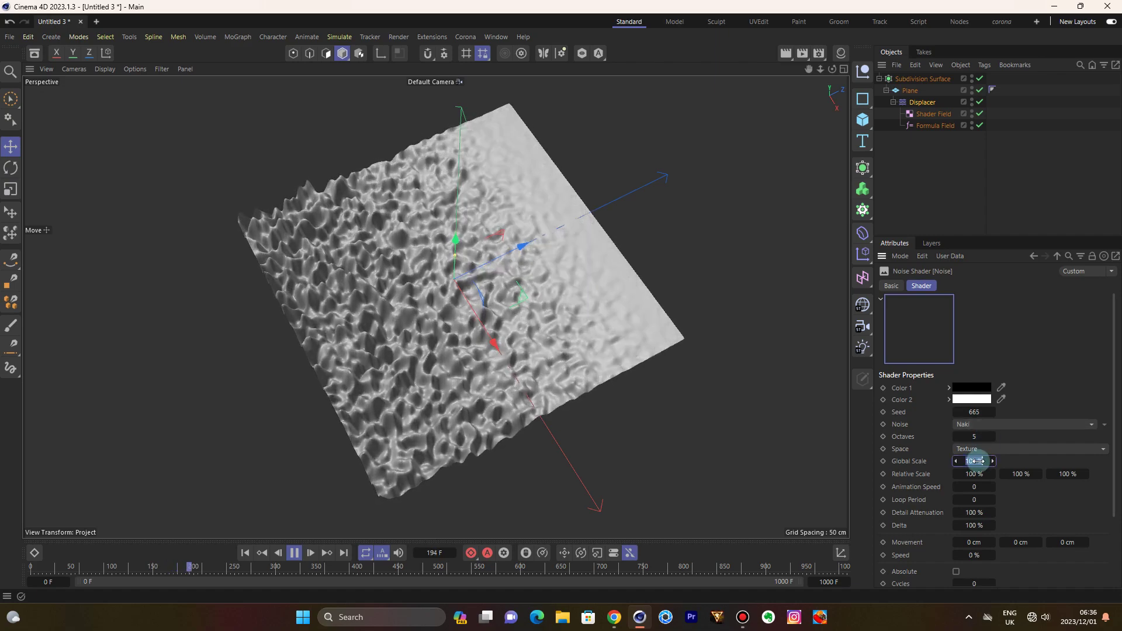
type("200")
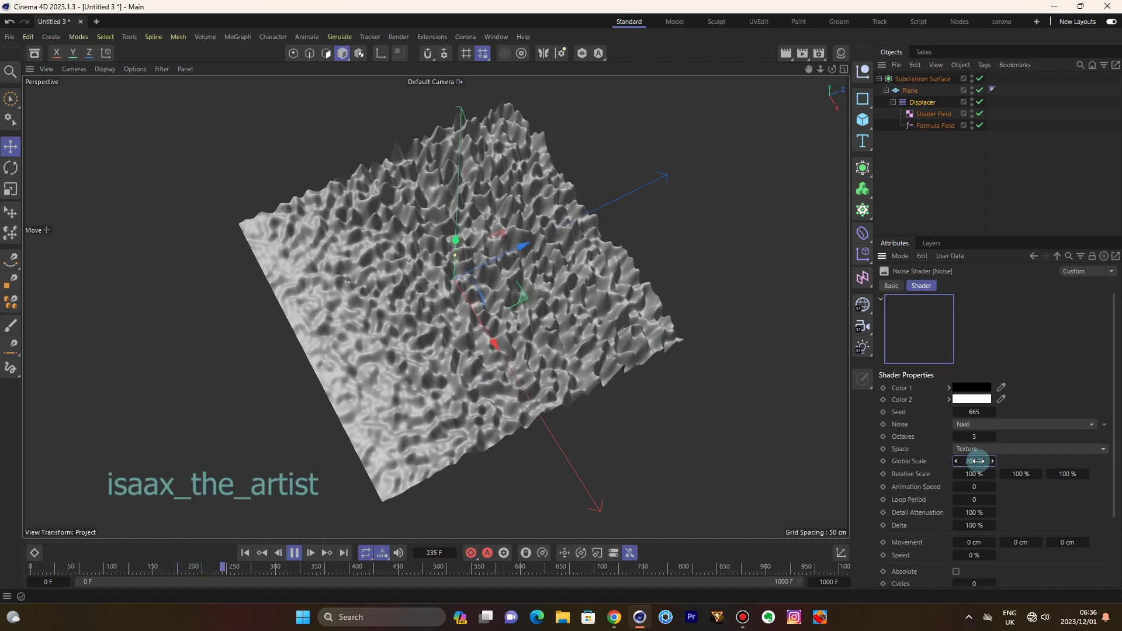
key("Return")
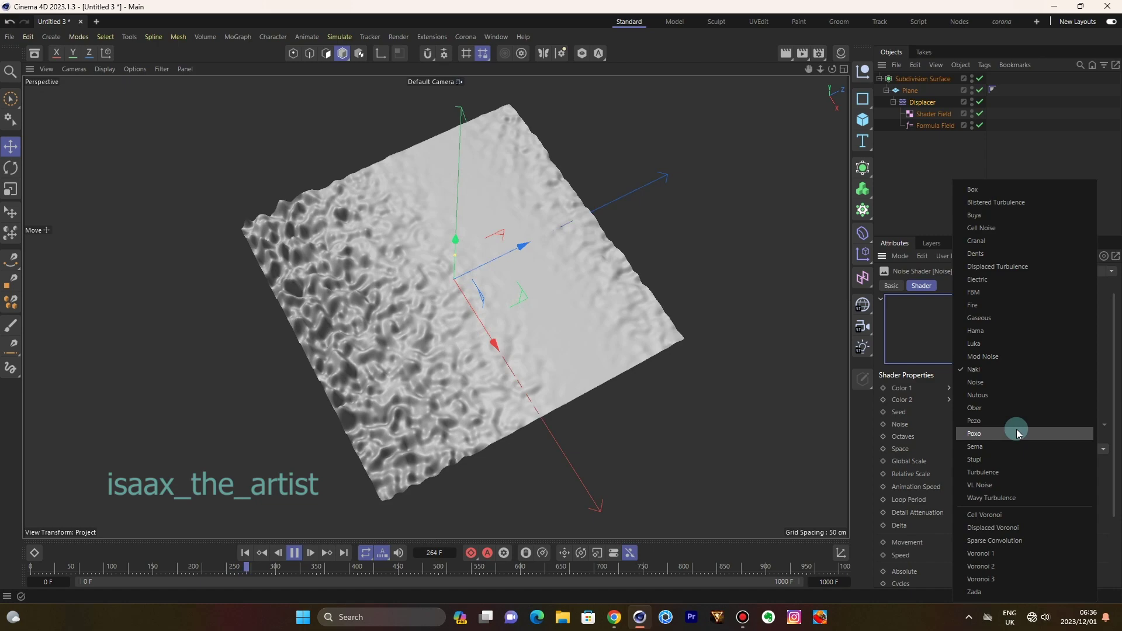
left_click(981, 330)
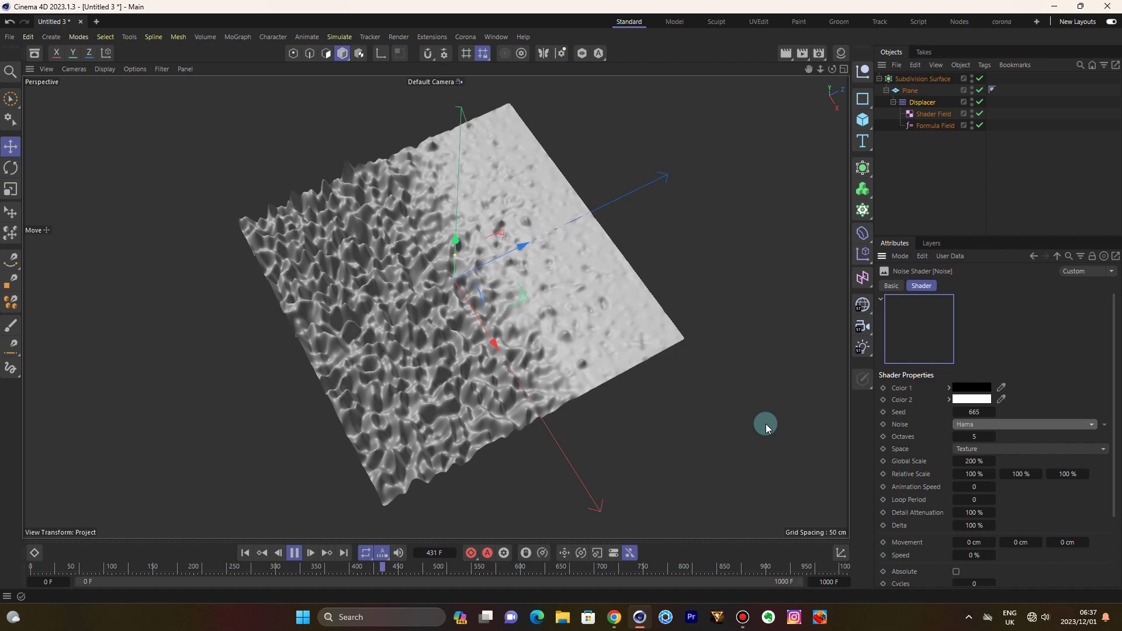
left_click(922, 101)
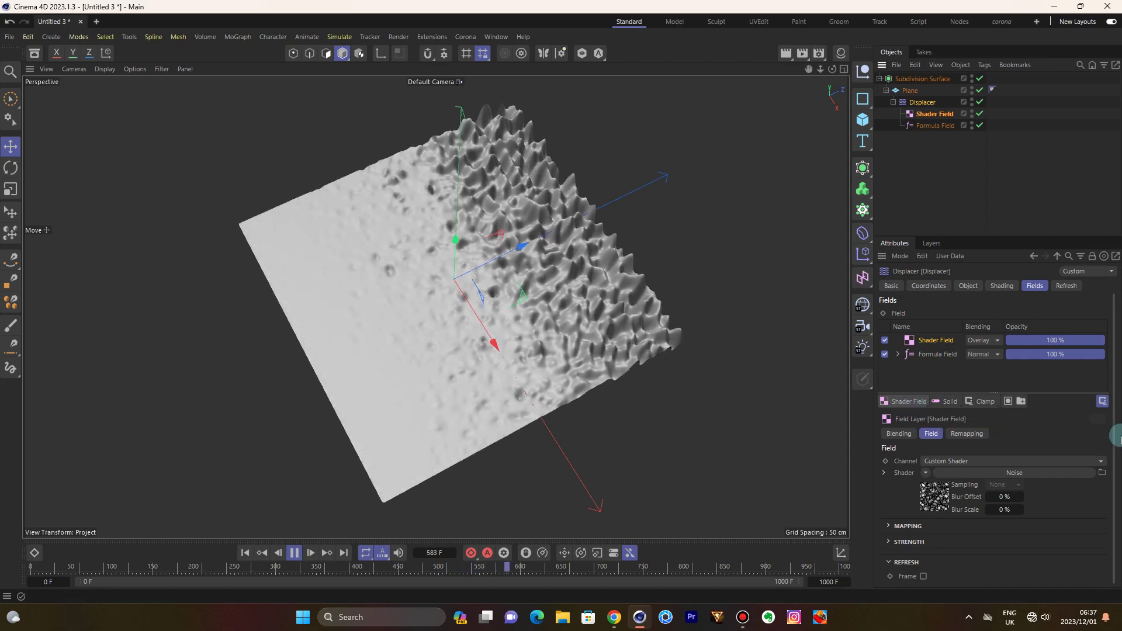
Step: Try Red as the Shader Field's strength channel, then revert to Gray
left_click(888, 540)
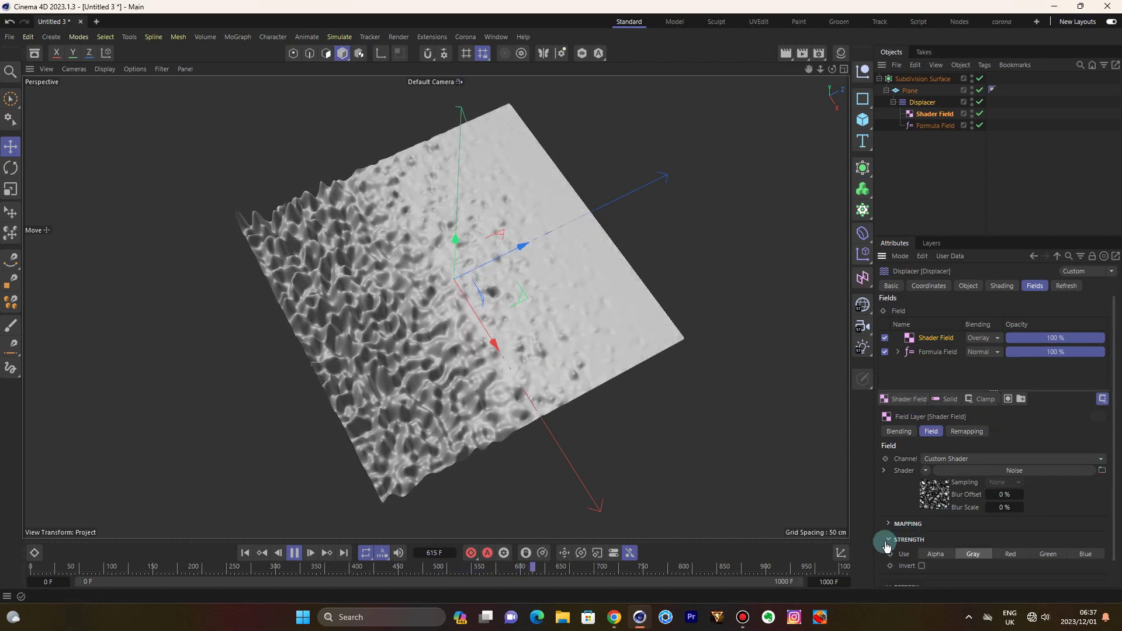
scroll(1007, 491, "down", 2)
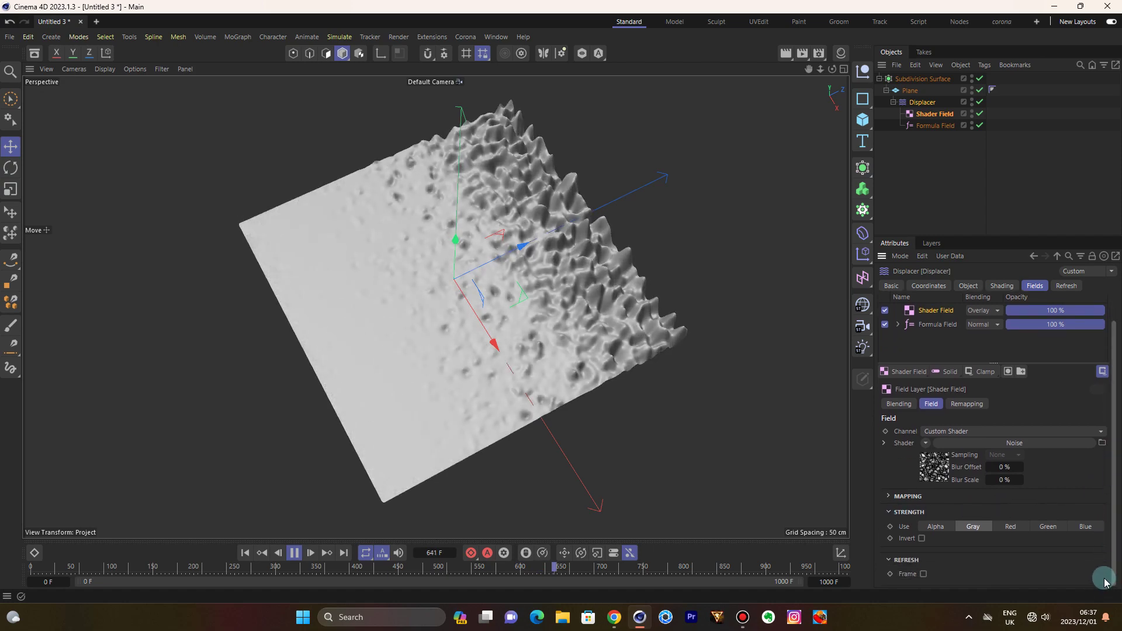
left_click(972, 527)
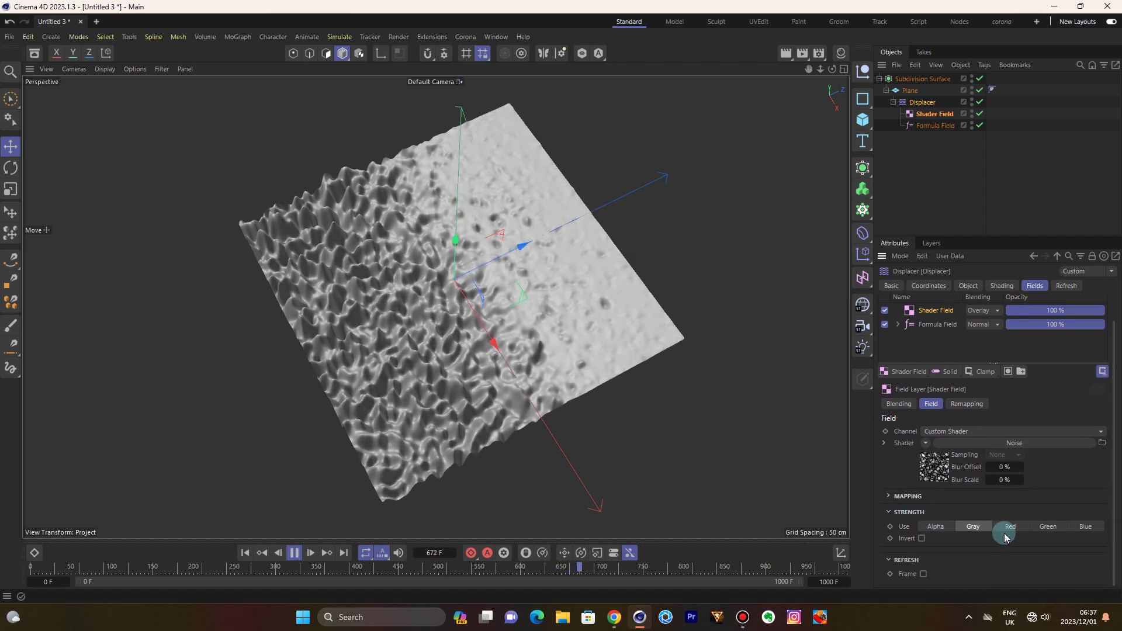
left_click(1009, 526)
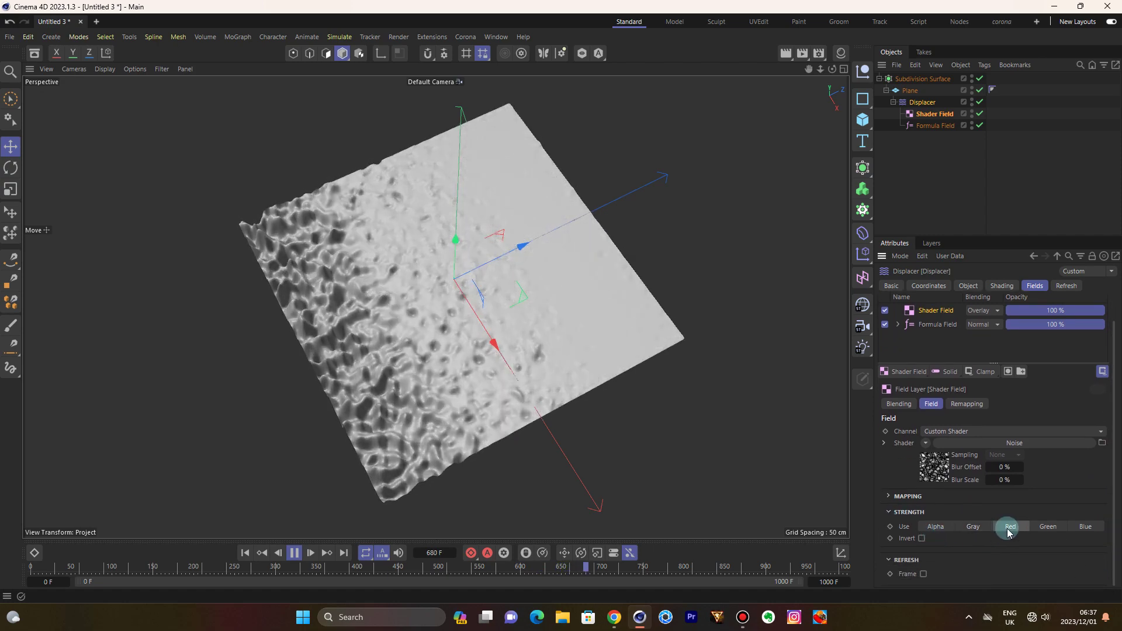
left_click(974, 526)
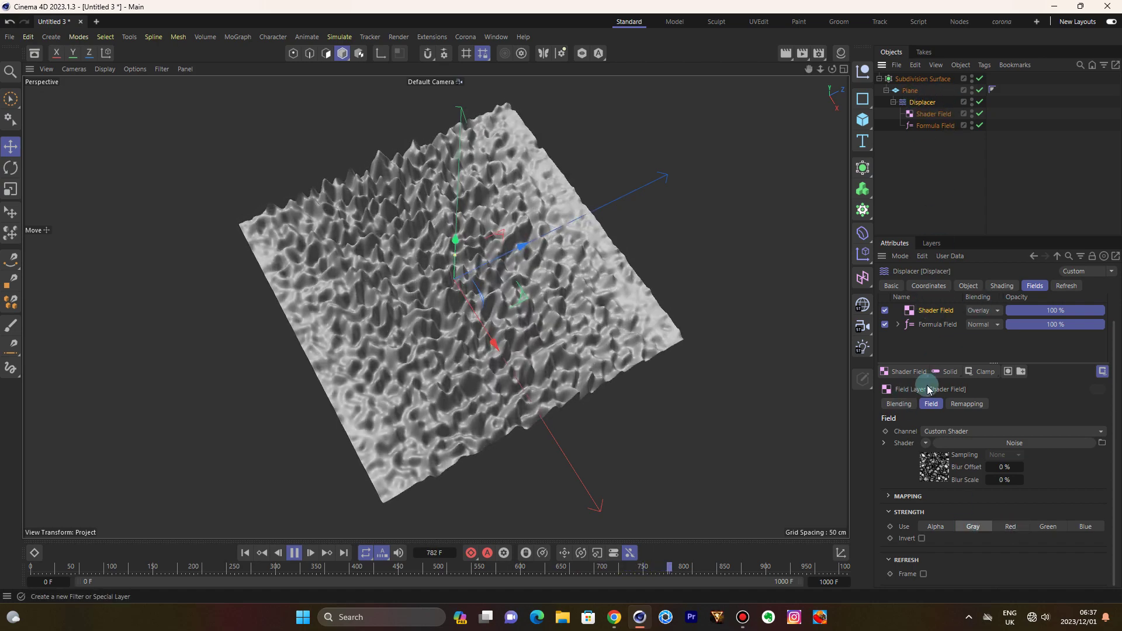
left_click(909, 371)
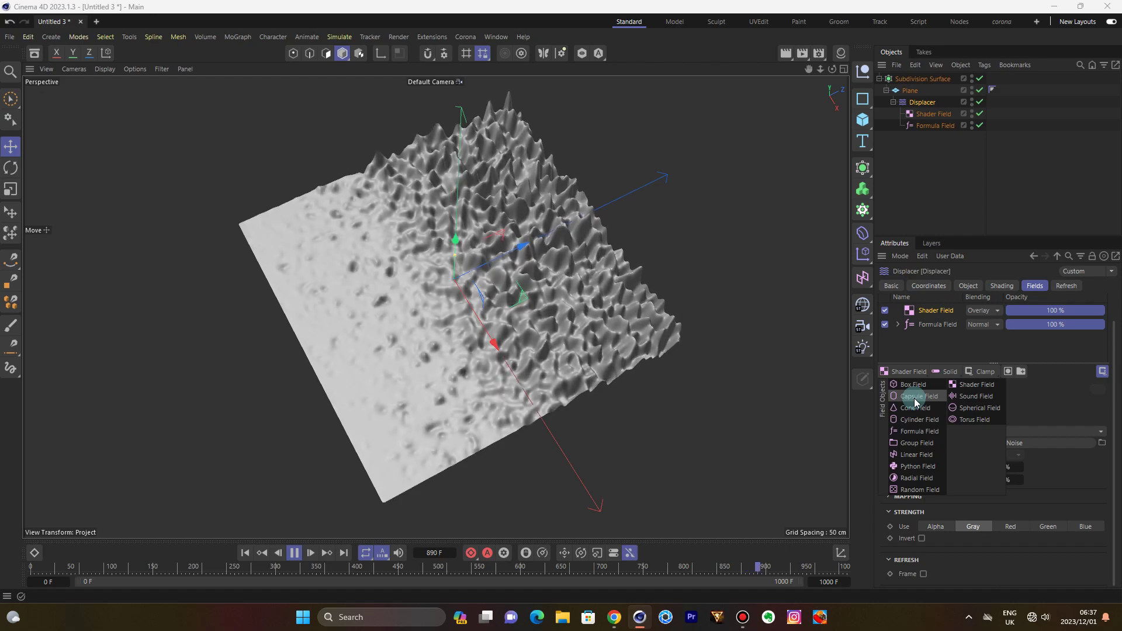
Step: Add a Cylinder Field to the Displacer's fields and select it in the Object Manager
left_click(919, 421)
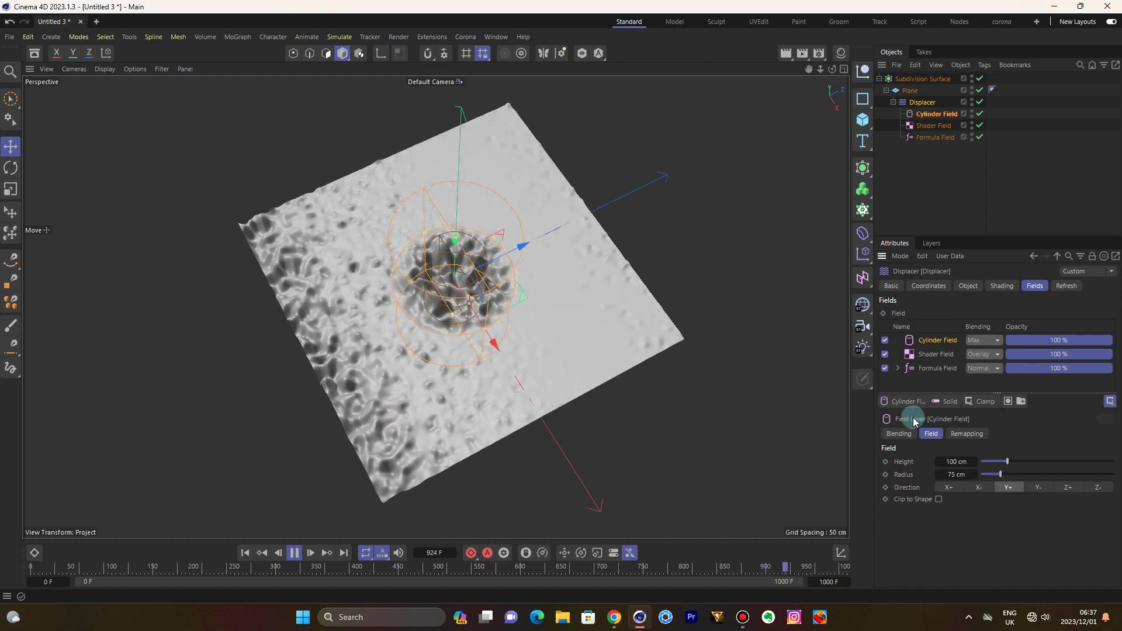
left_click(927, 117)
left_click(983, 65)
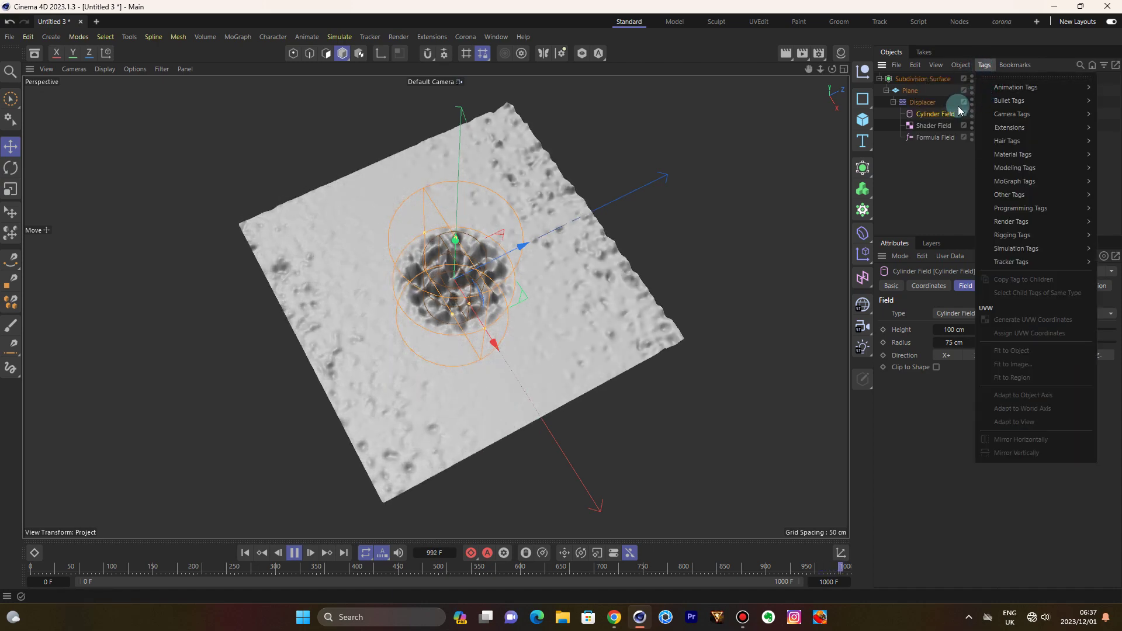
Step: Add a Vibrate tag with position amplitude 300/0/300 cm and frequency 0.5
mouse_move(1014, 87)
left_click(936, 158)
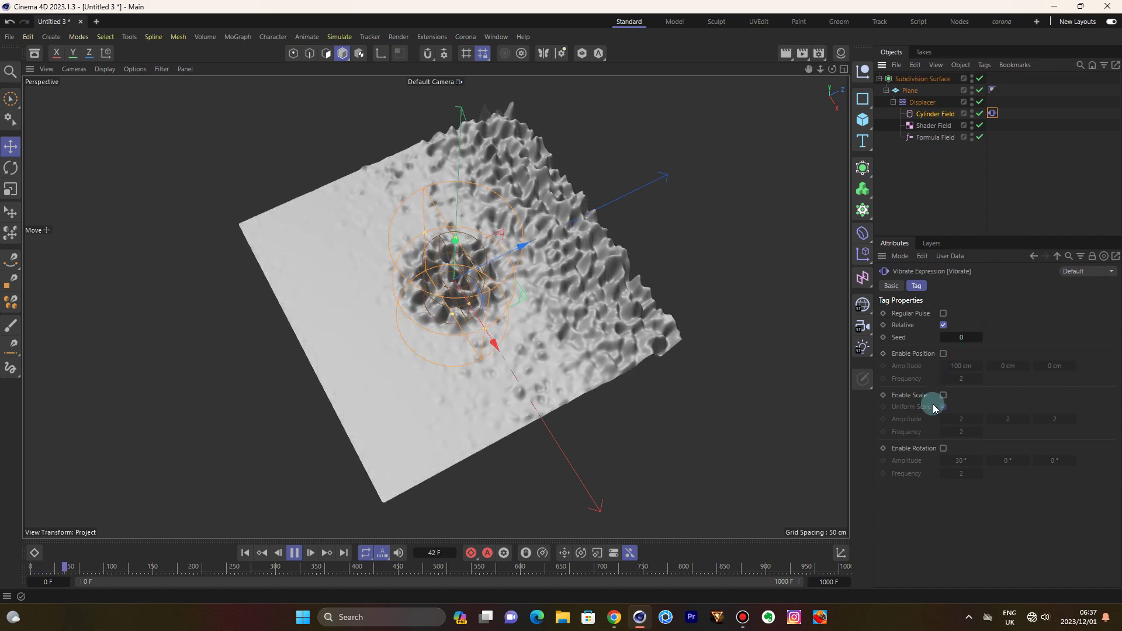
left_click(943, 353)
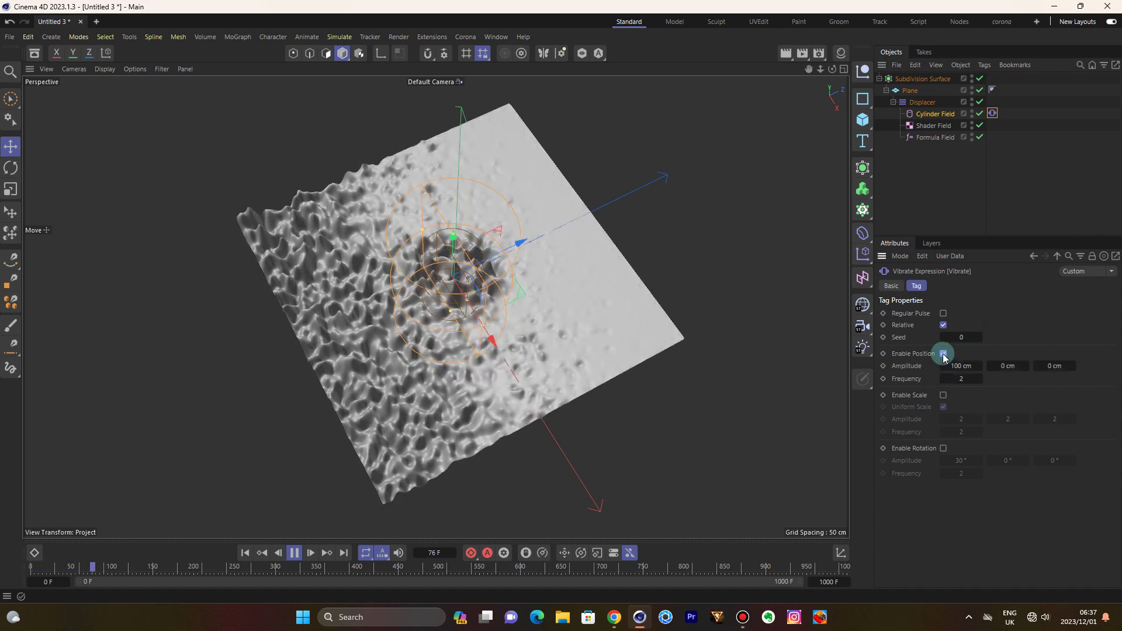
double_click(960, 365)
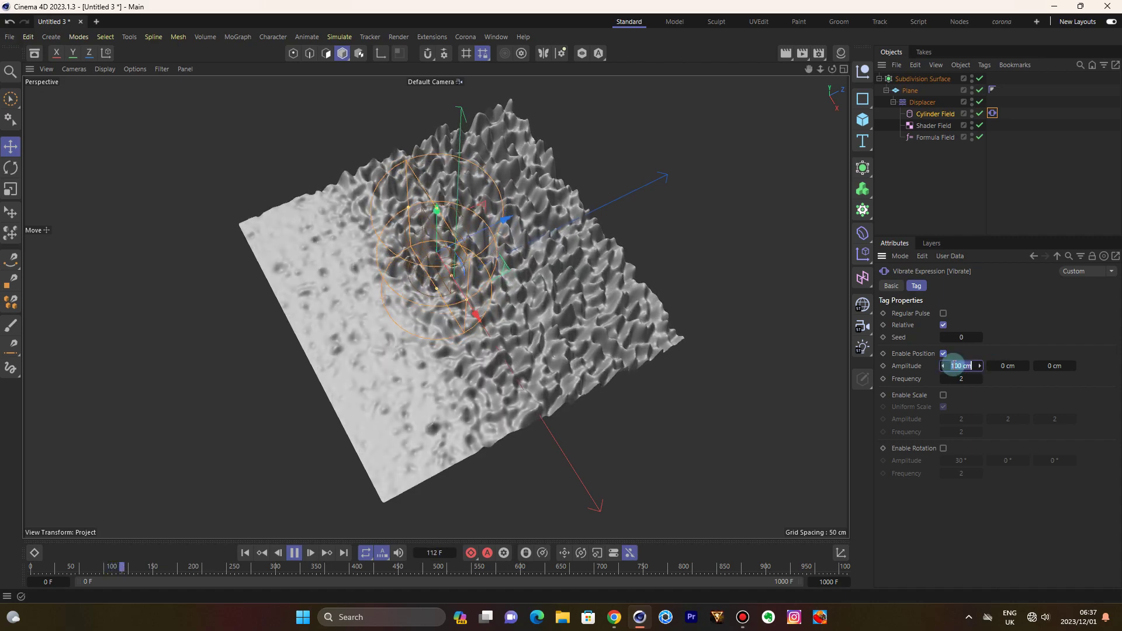
type("100")
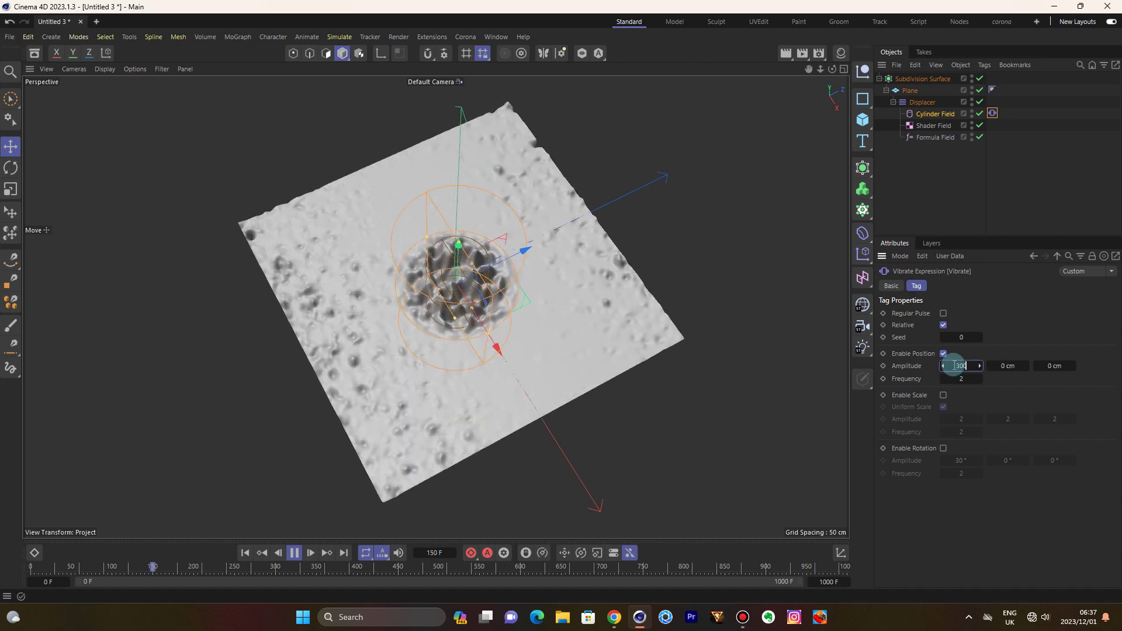
key("Return")
key("Tab")
key("Tab")
type("300")
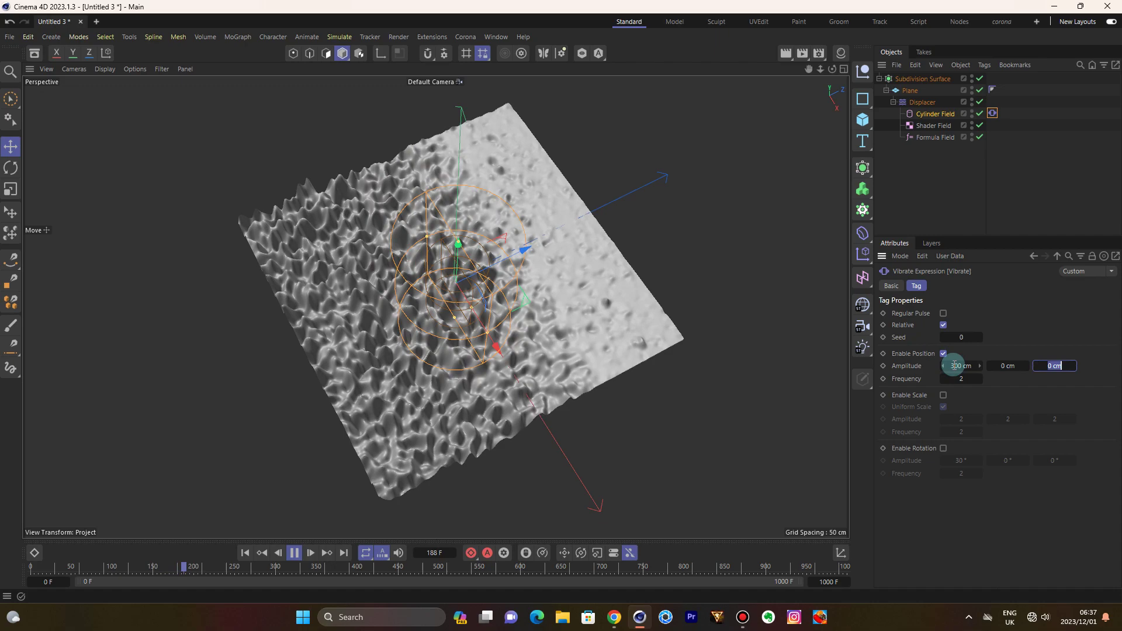
key("Return")
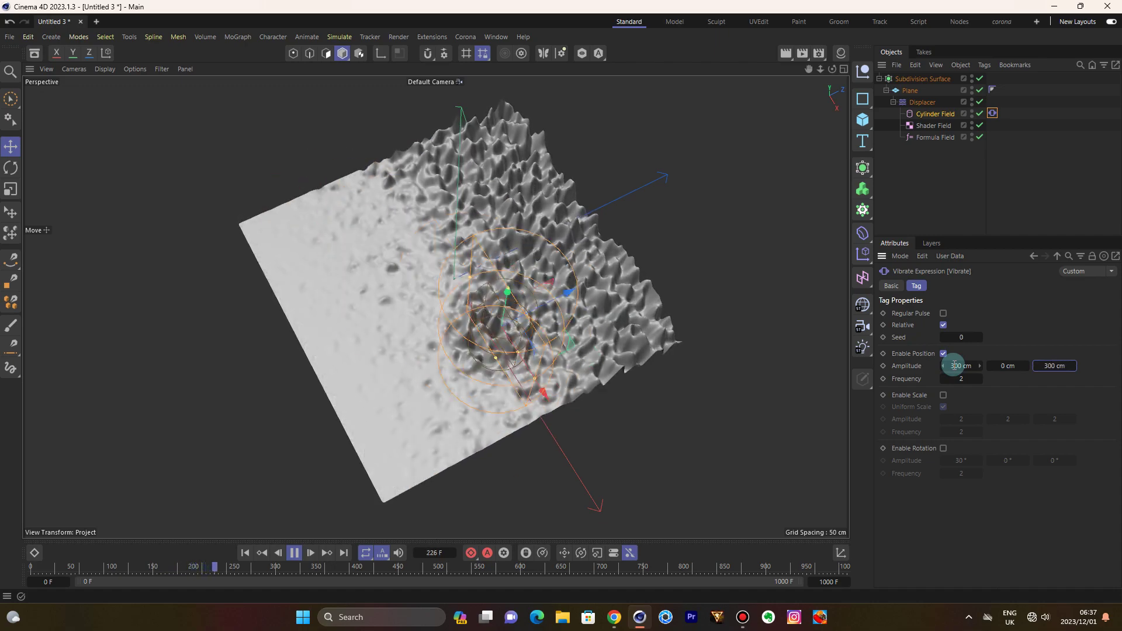
double_click(961, 380)
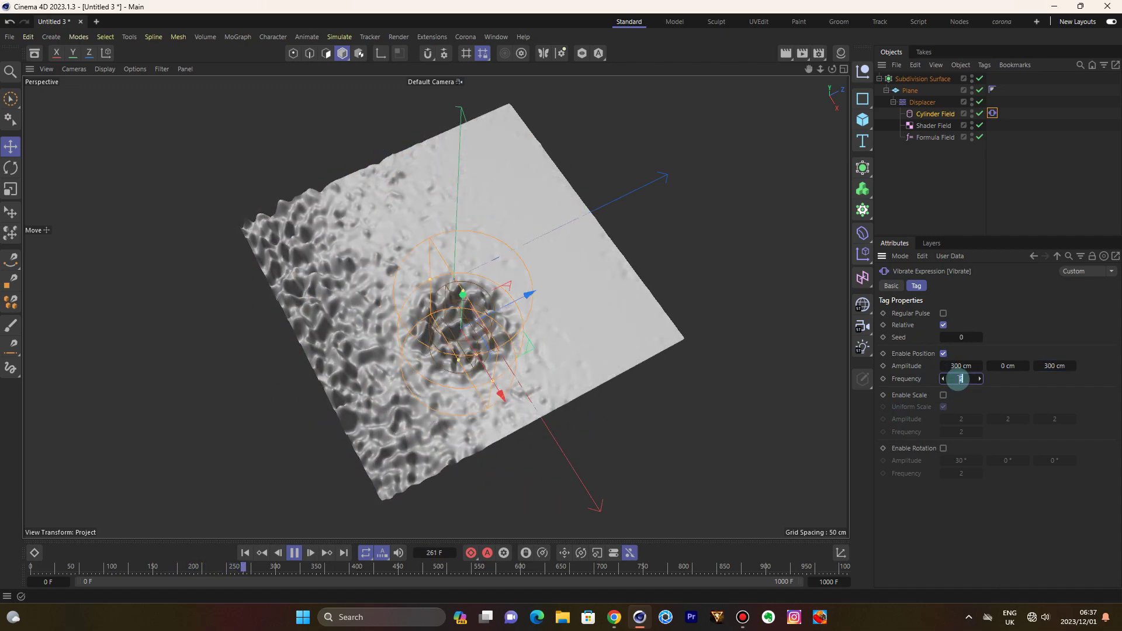
type("0.5")
key("Return")
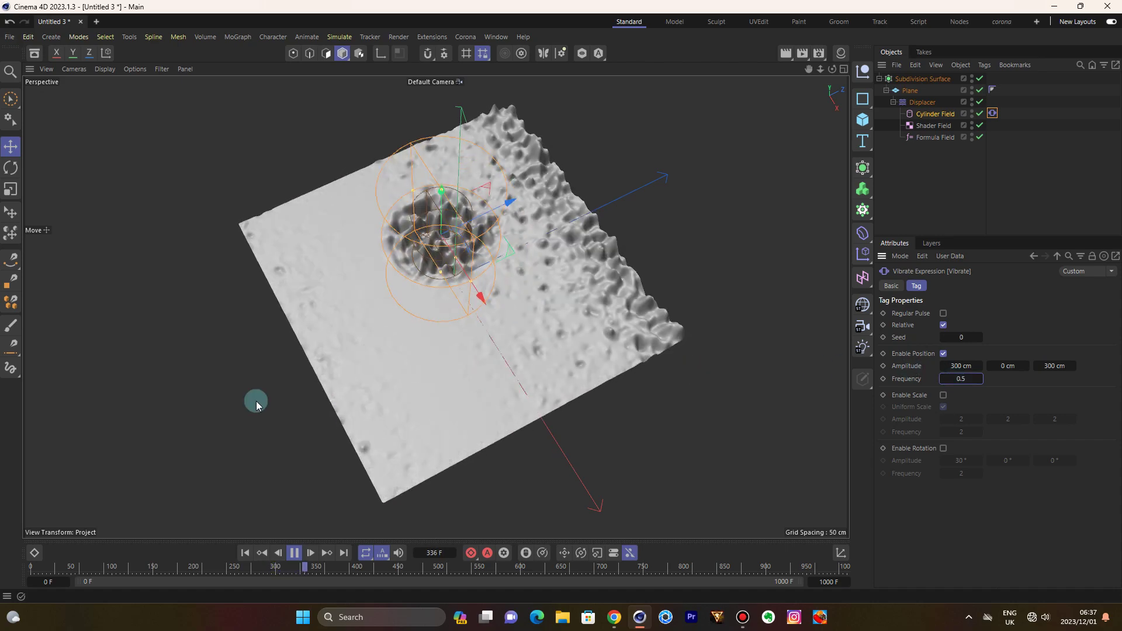
left_click(979, 113)
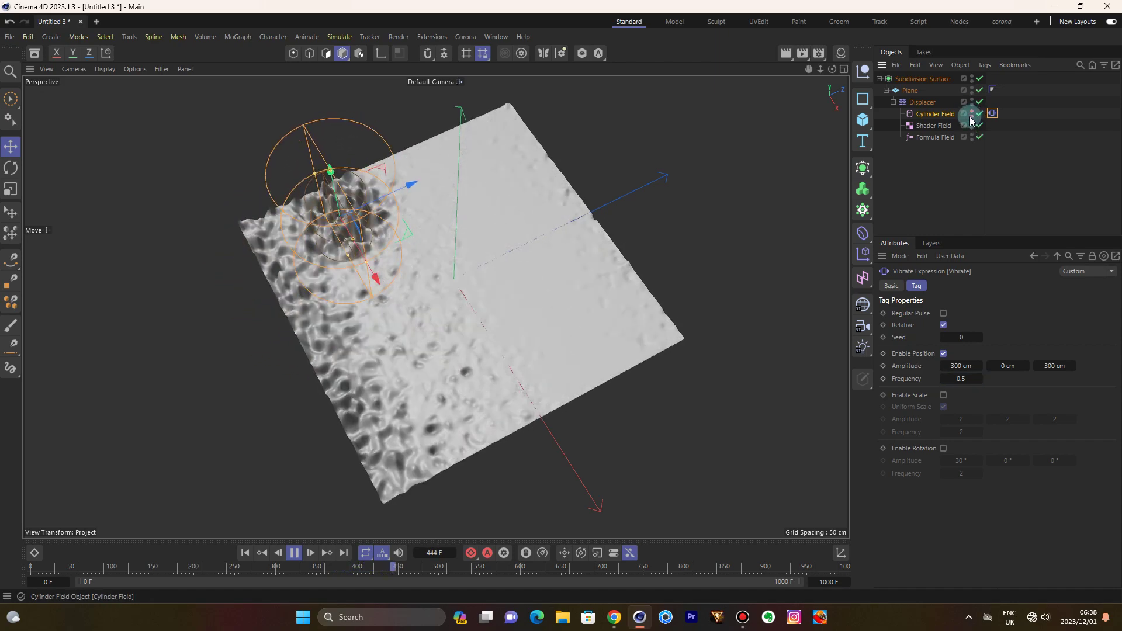
Step: Re-enable the cylinder field and show the Displacer's field layers
left_click(972, 114)
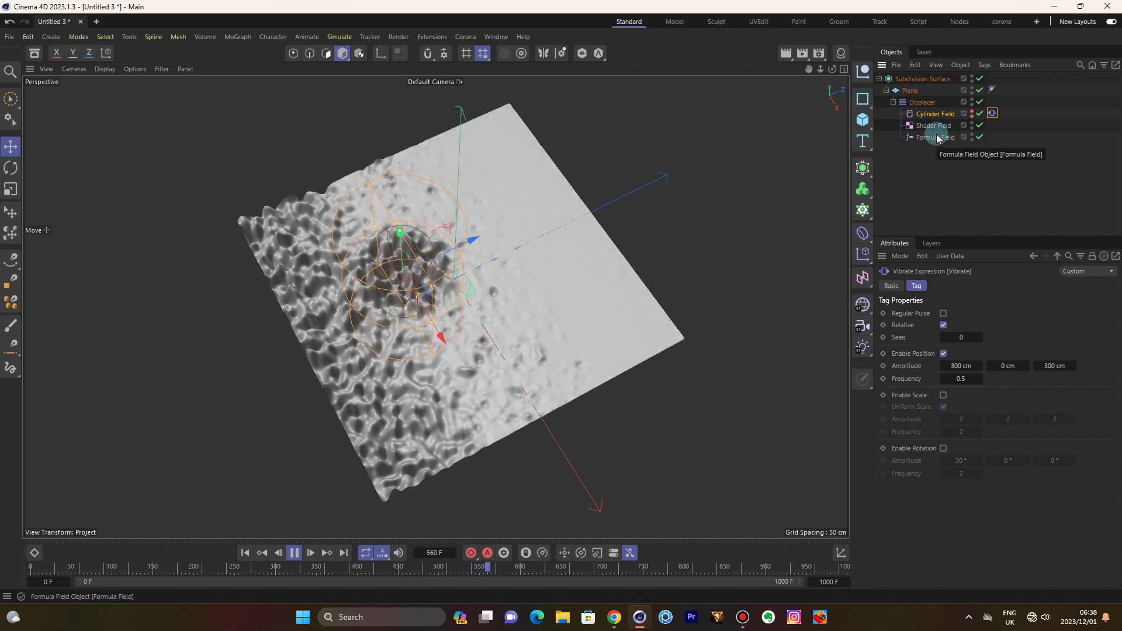
left_click(921, 102)
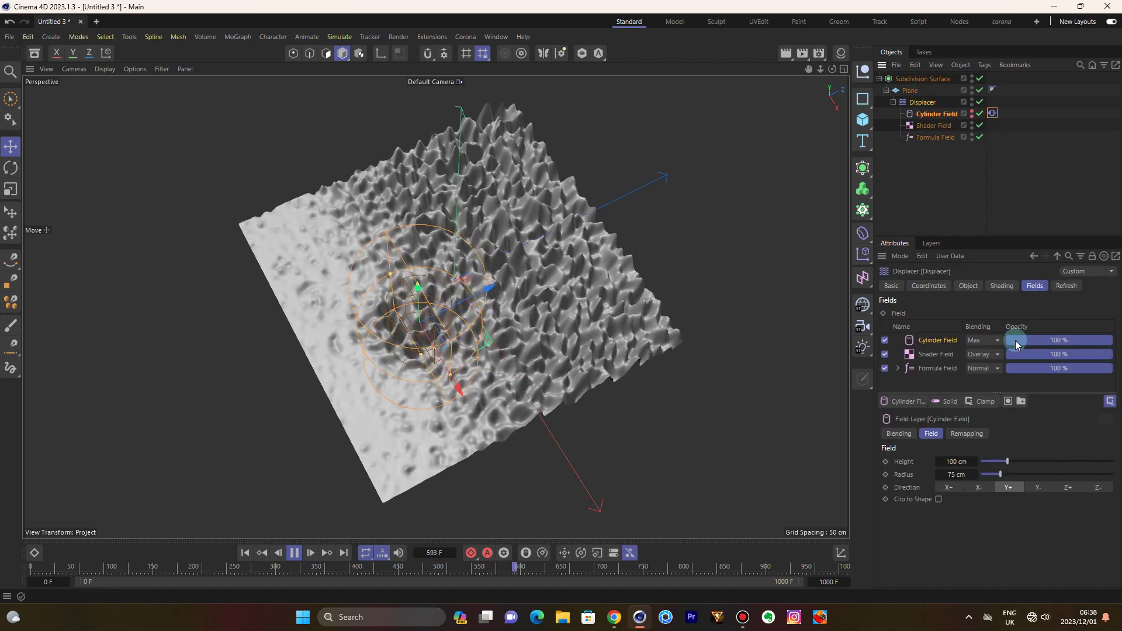
Step: Set the Displacer's Noise shader Global Scale to 200 %
left_click(1002, 286)
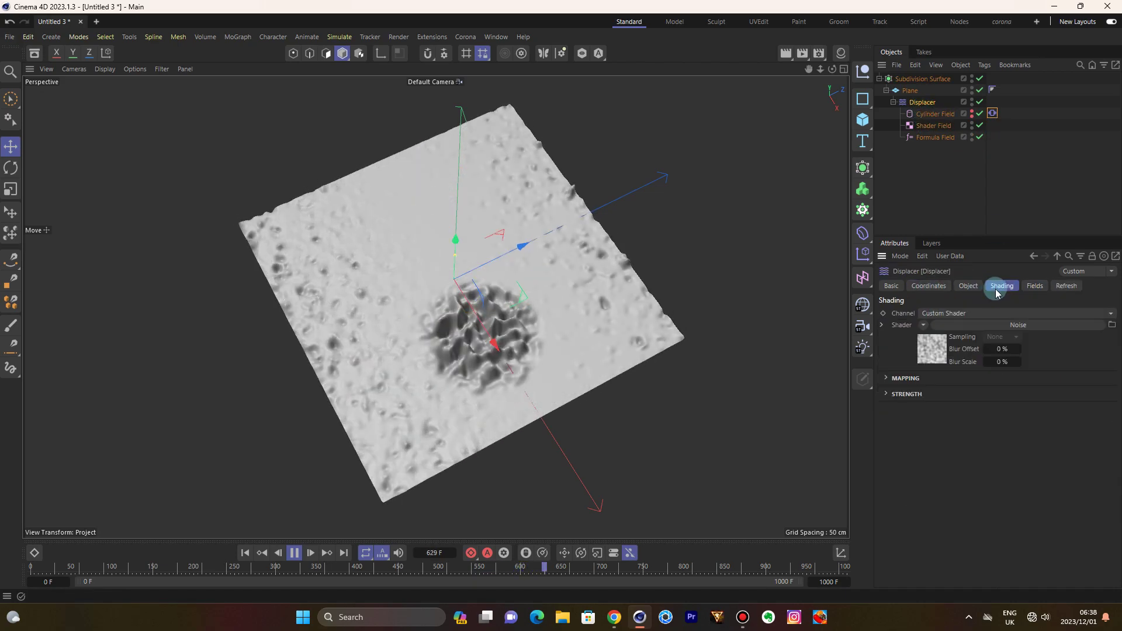
left_click(1009, 326)
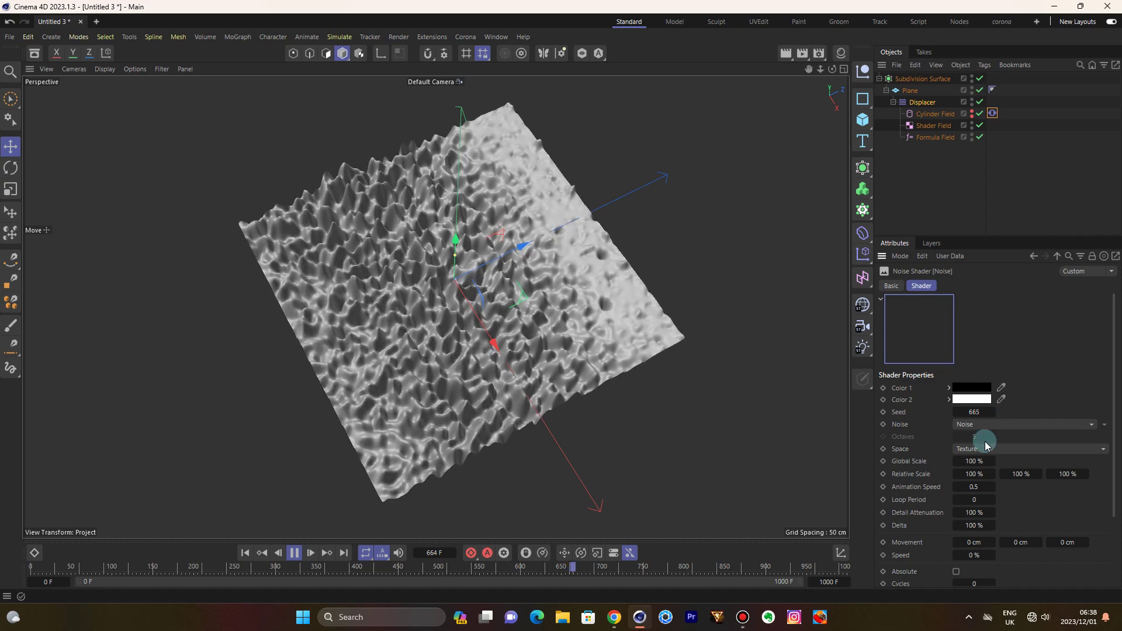
left_click(974, 461)
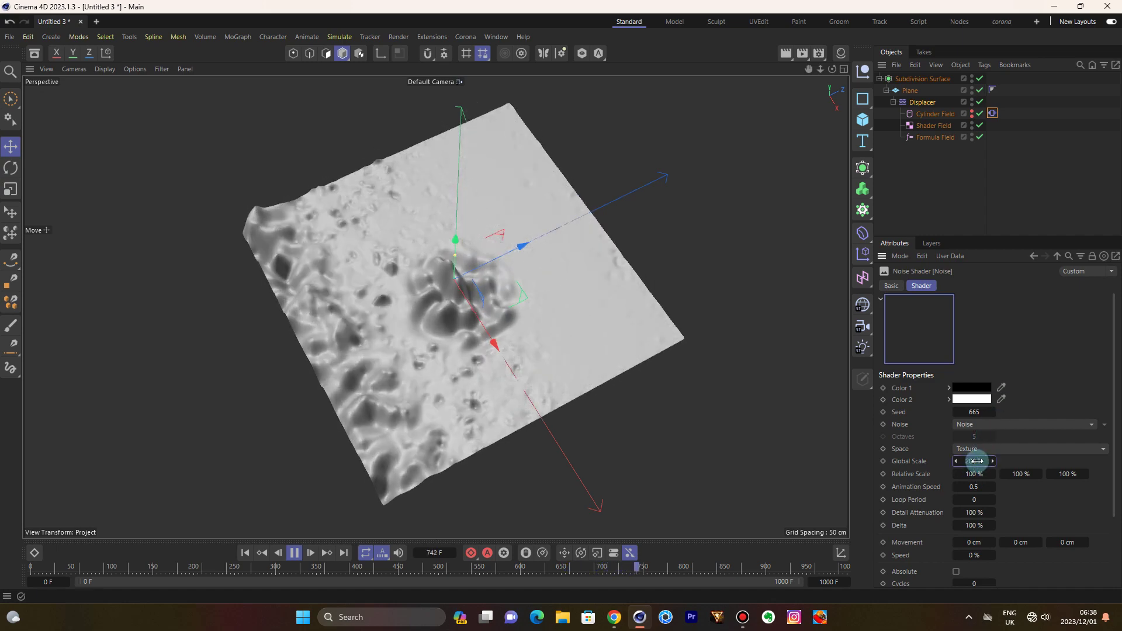
key("Return")
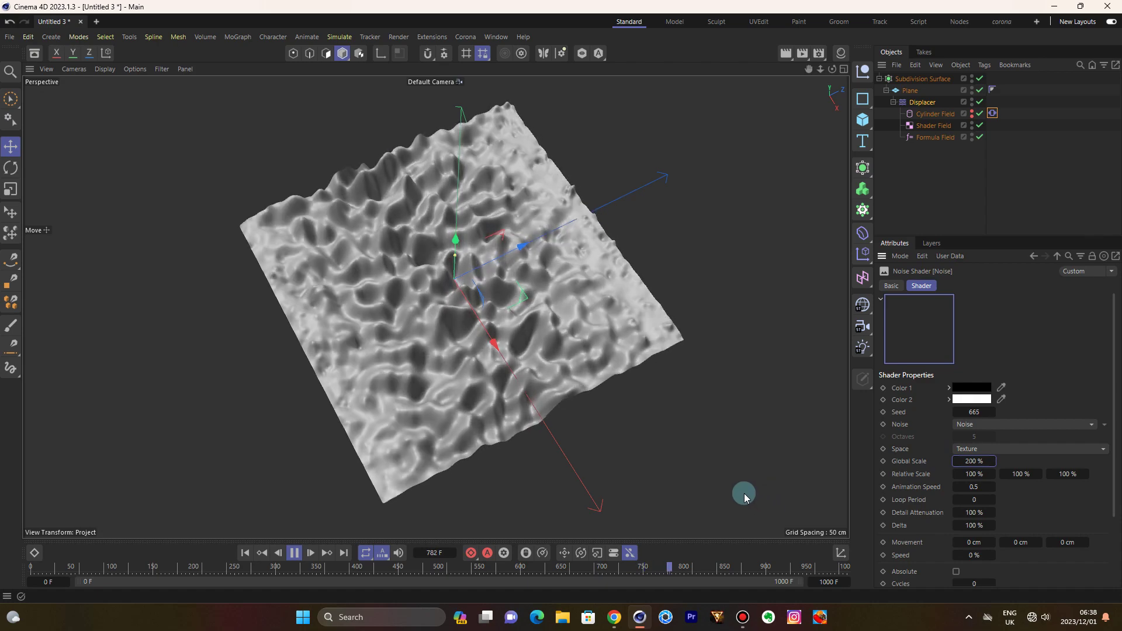